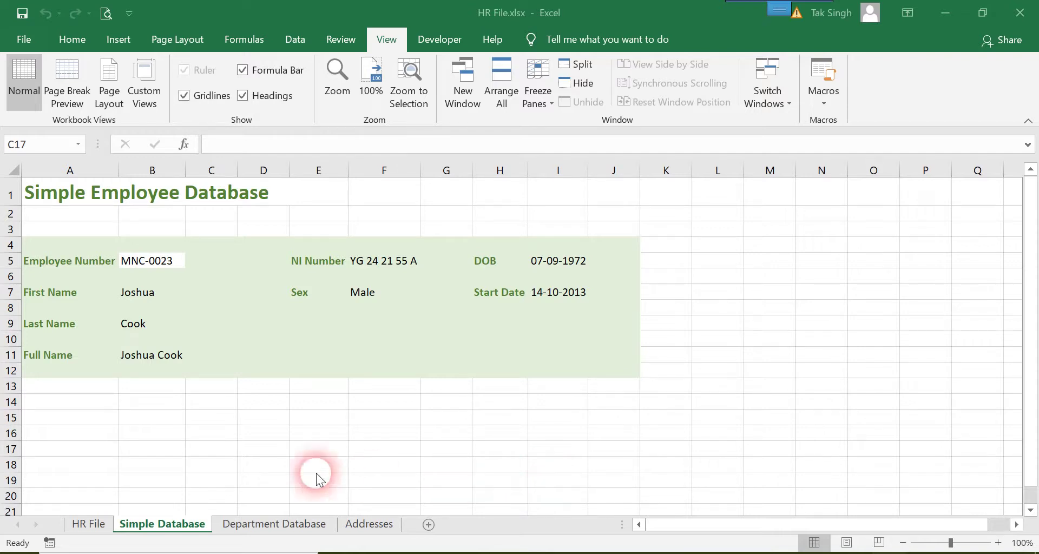
Step: Create a copy of the Simple Database sheet in the same workbook, placed before the HR File sheet
right_click(170, 526)
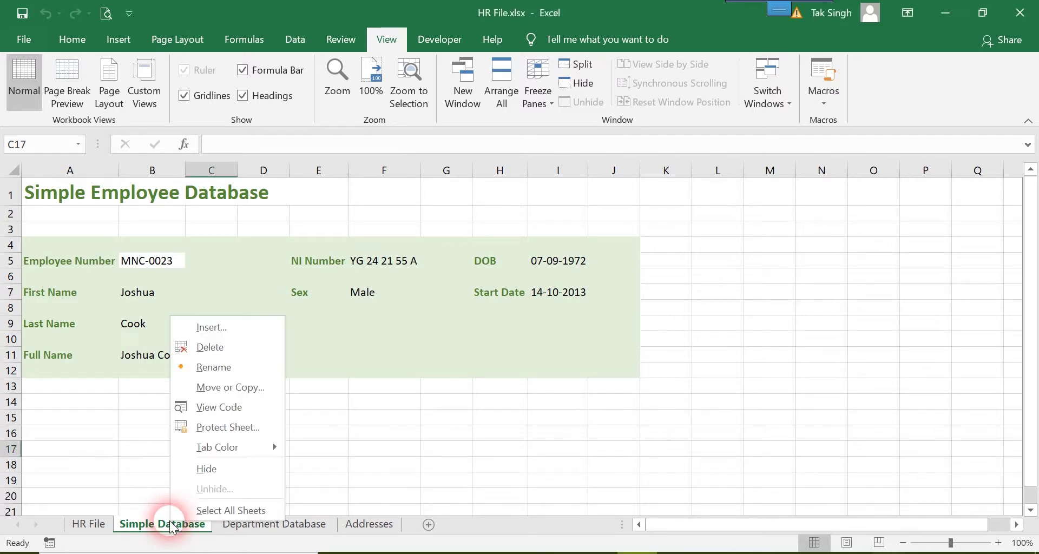
left_click(227, 393)
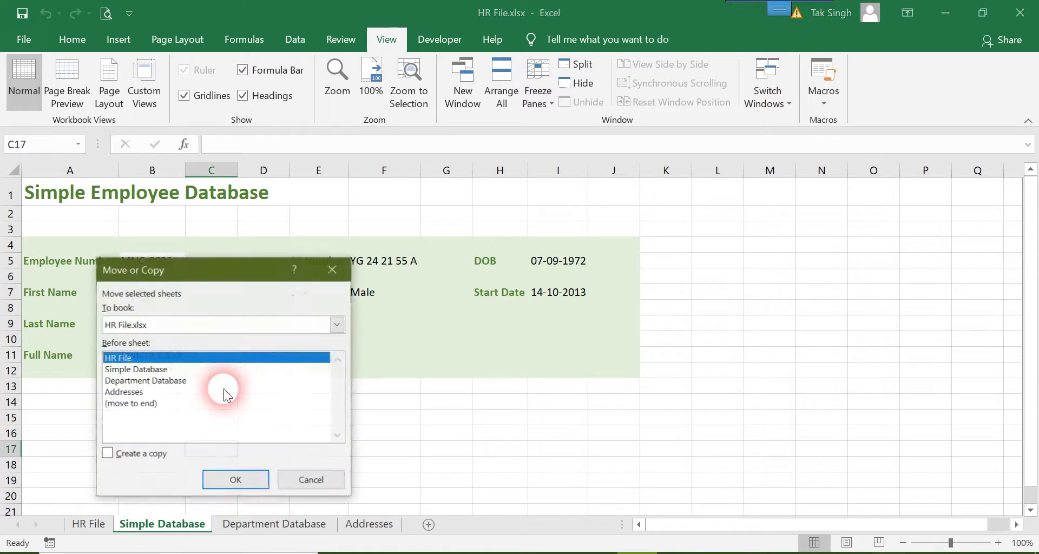
left_click(120, 458)
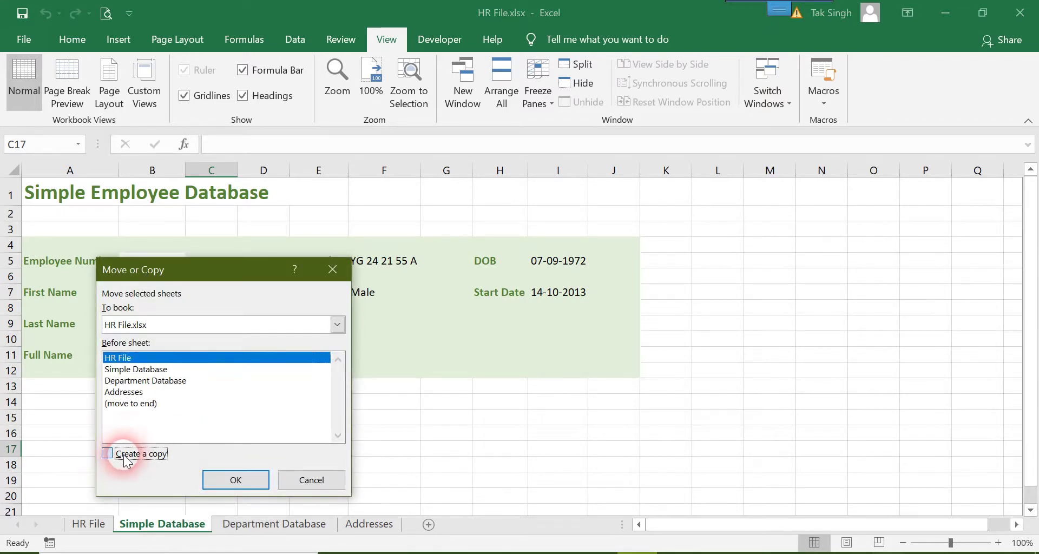
left_click(244, 481)
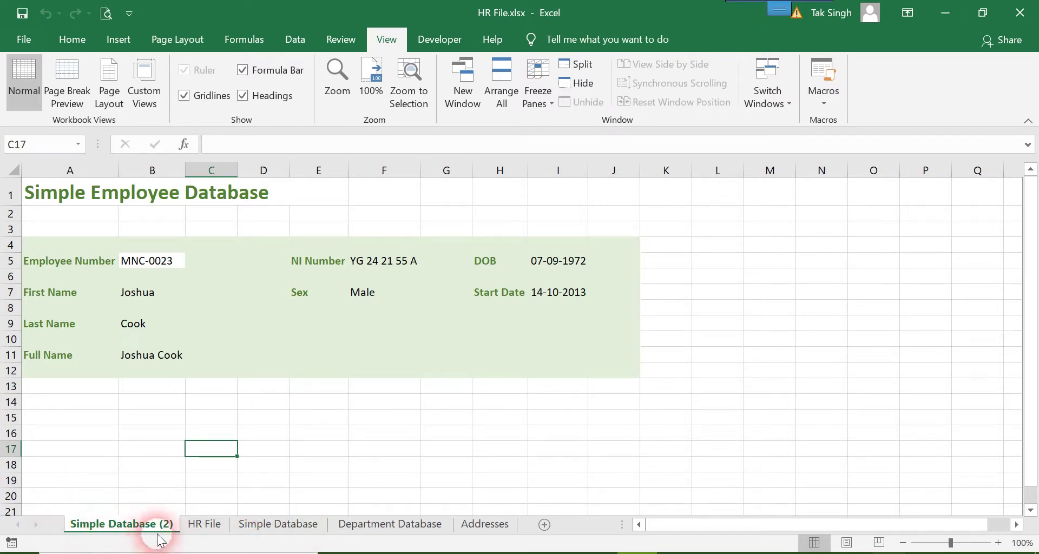
Step: Copy the Department and Job Title headings from the Department Database sheet and paste them transposed at A15 of Simple Database (2)
left_click(87, 416)
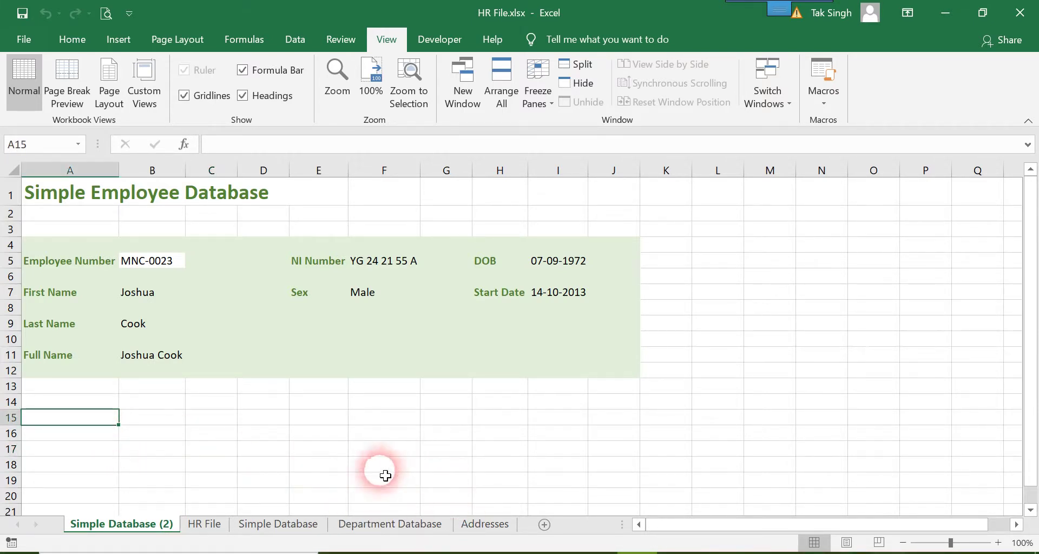
left_click(372, 525)
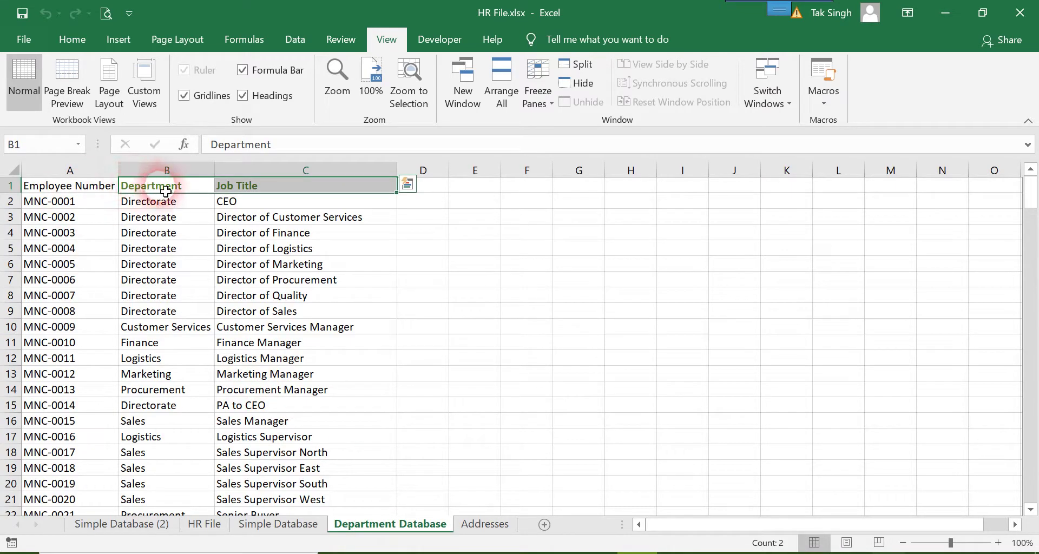
left_click(79, 188)
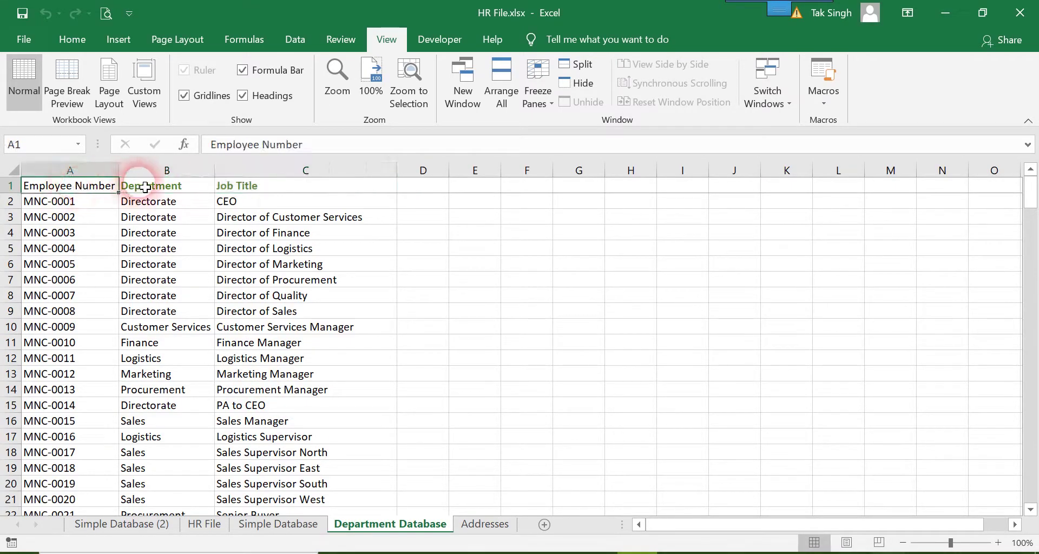
left_click_drag(132, 186, 262, 186)
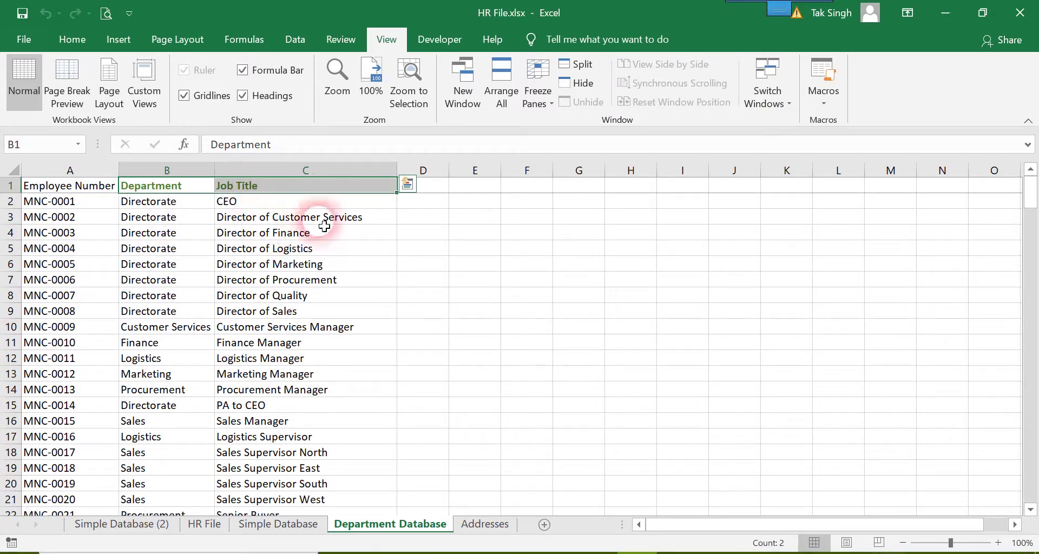
key("ctrl+q")
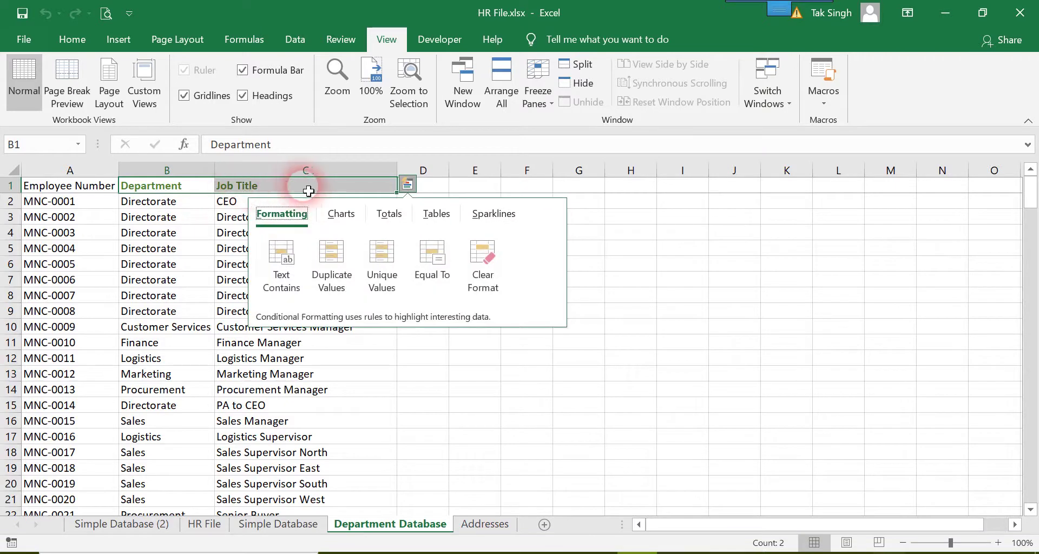
right_click(210, 190)
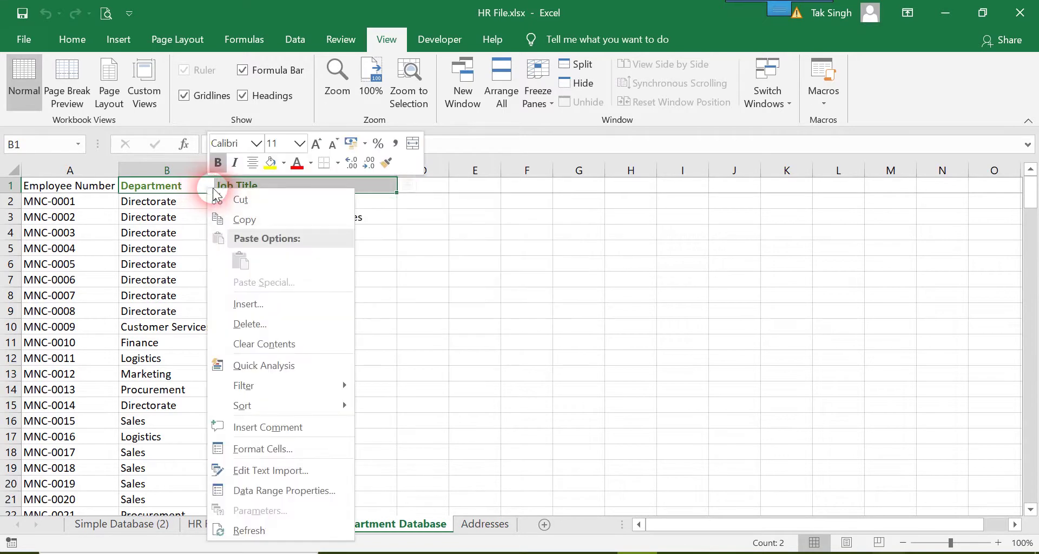
left_click(255, 213)
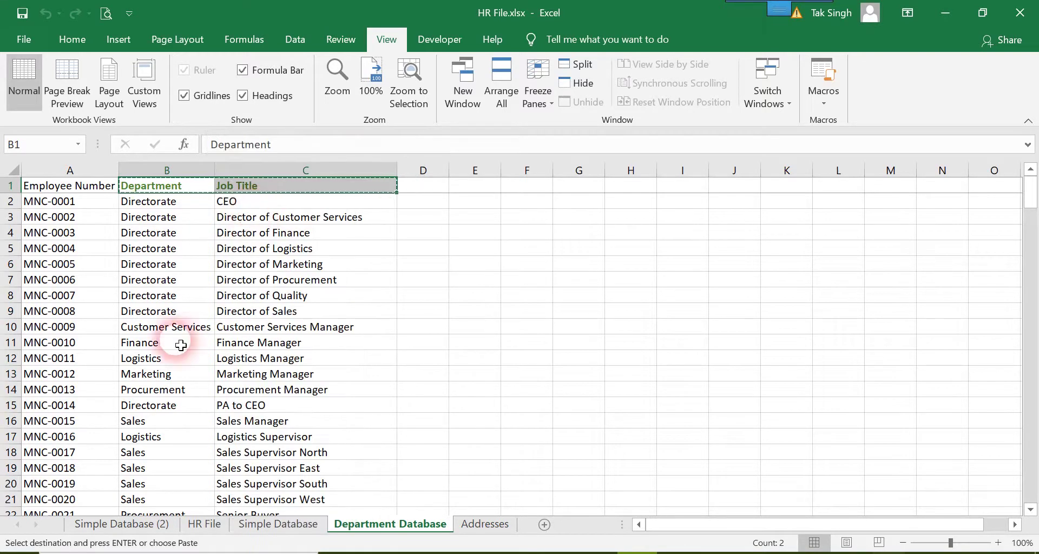
left_click(135, 525)
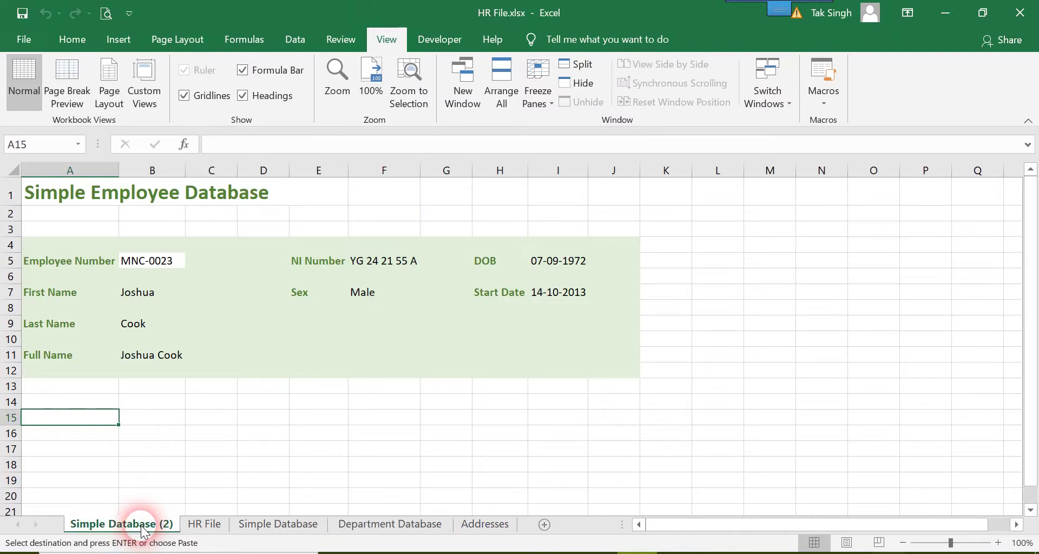
right_click(76, 424)
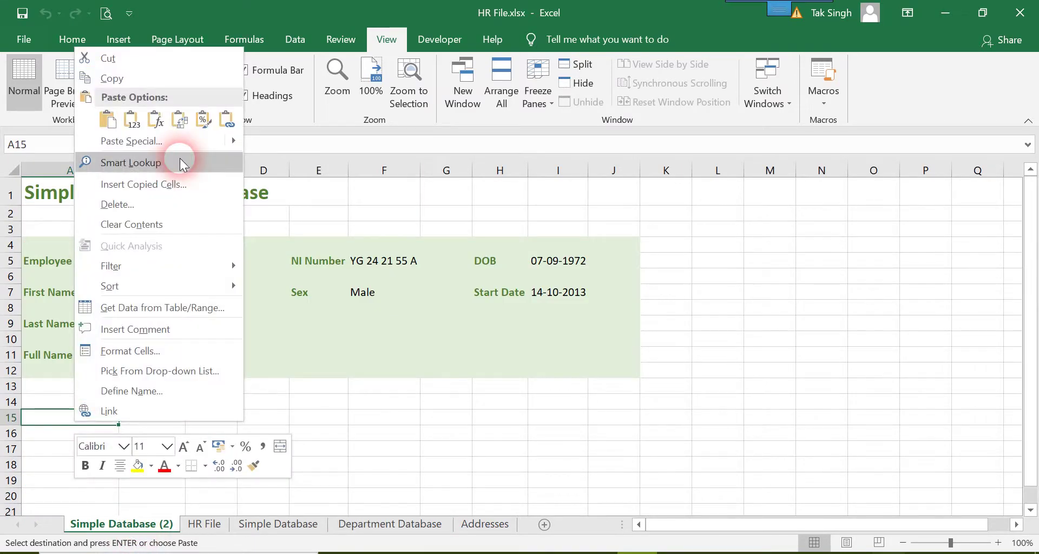
left_click(180, 119)
Step: Begin a VLOOKUP formula in B15 with the employee number cell as the absolute lookup value $B$5
left_click(180, 430)
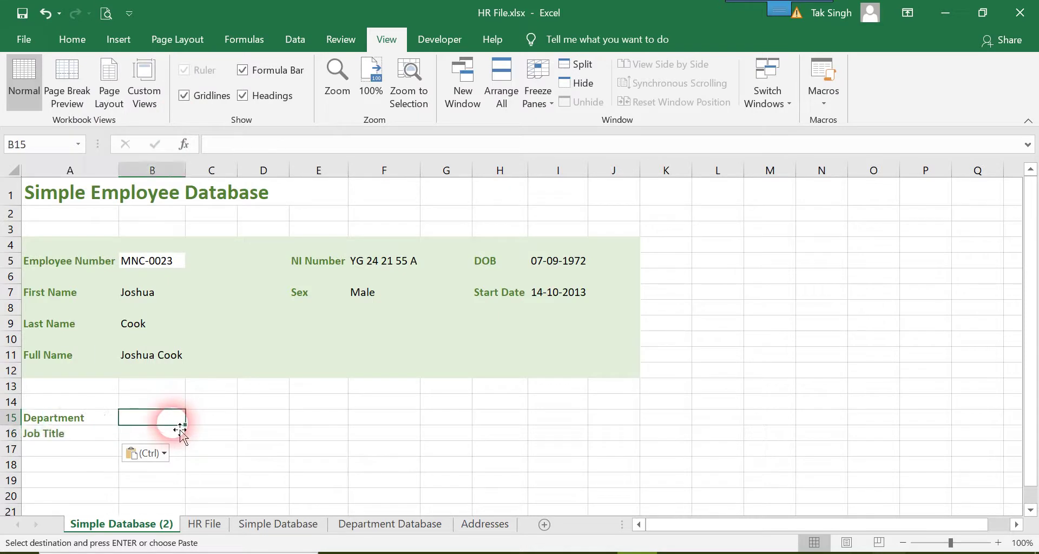
type("=")
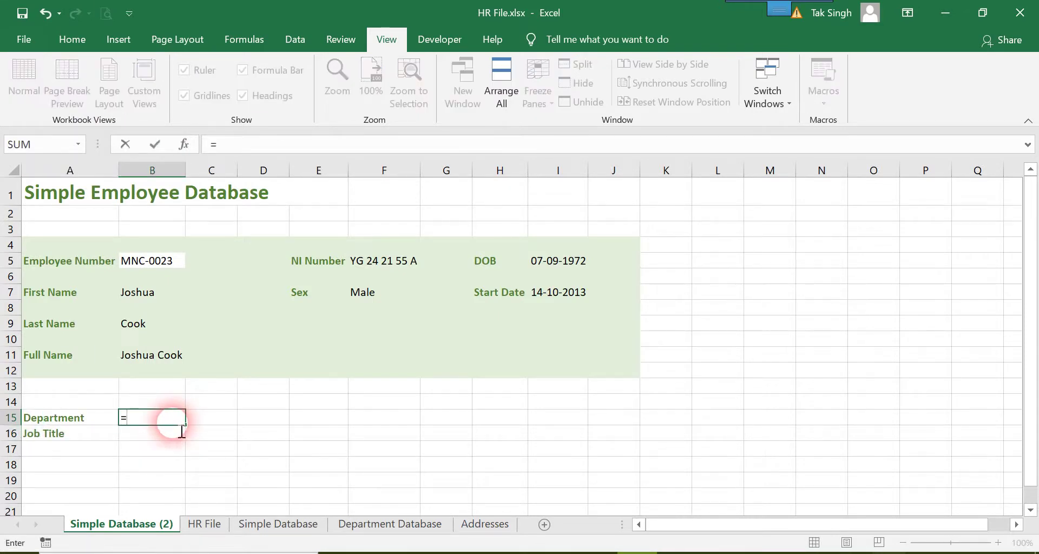
type("vl")
key("Tab")
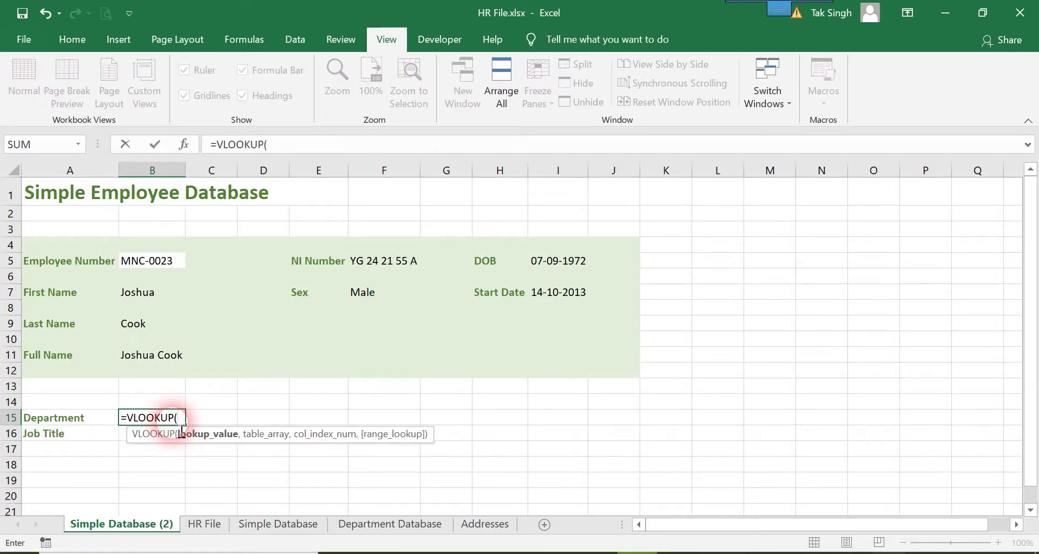
type("(")
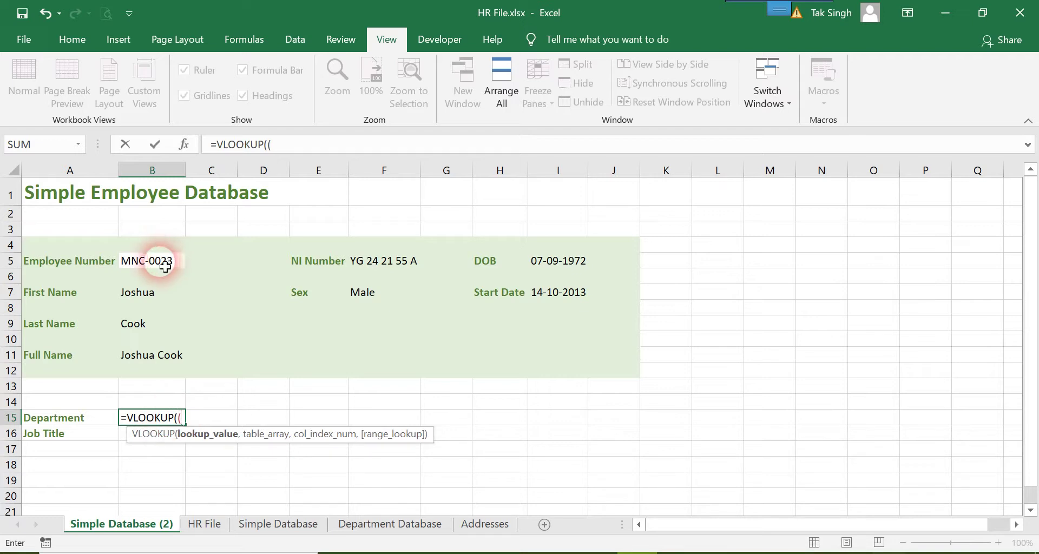
left_click(164, 264)
left_click(180, 427)
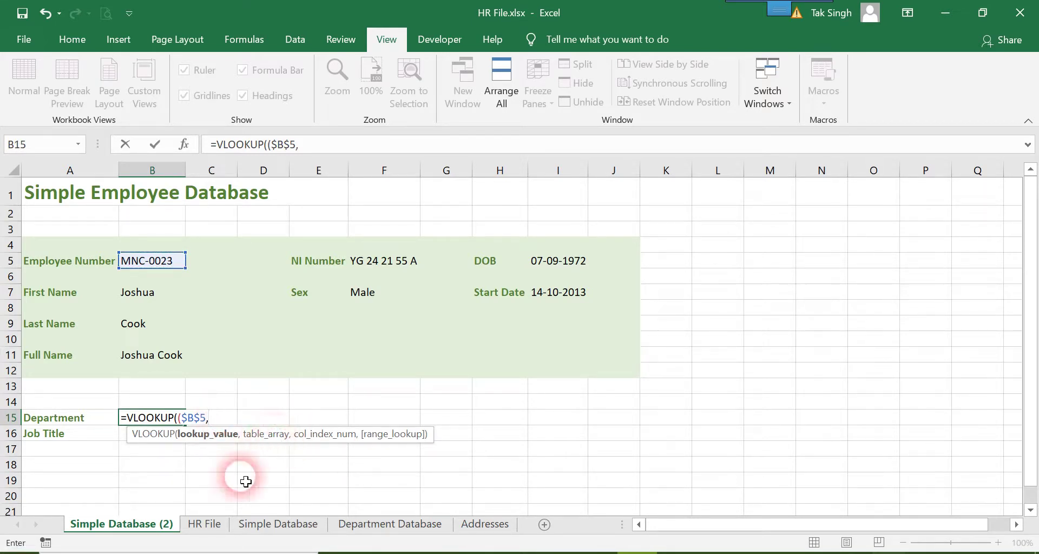
Step: Complete the VLOOKUP with the whole Department Database table as the array, column index 2 and FALSE, and try to enter it
left_click(377, 525)
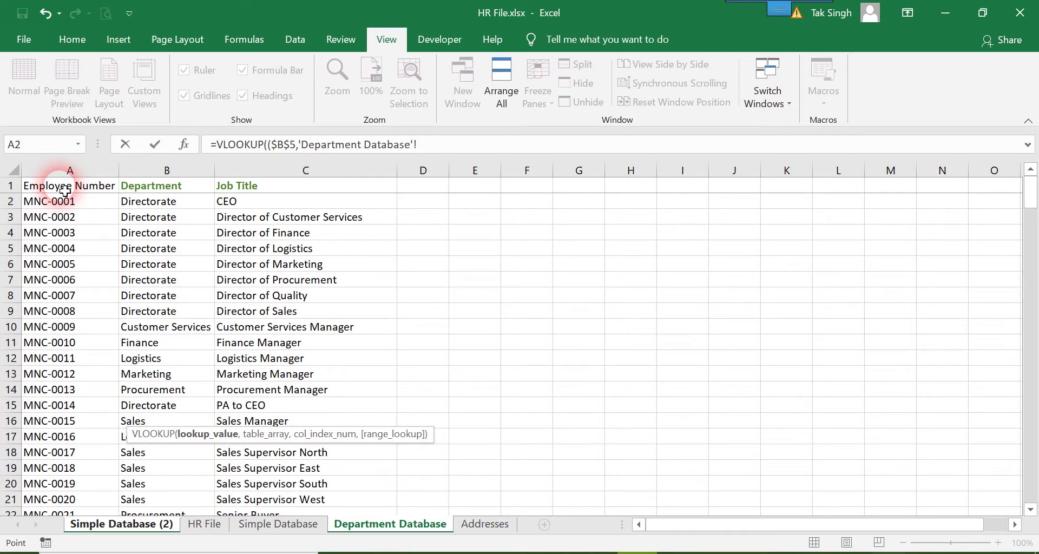
left_click_drag(64, 189, 105, 188)
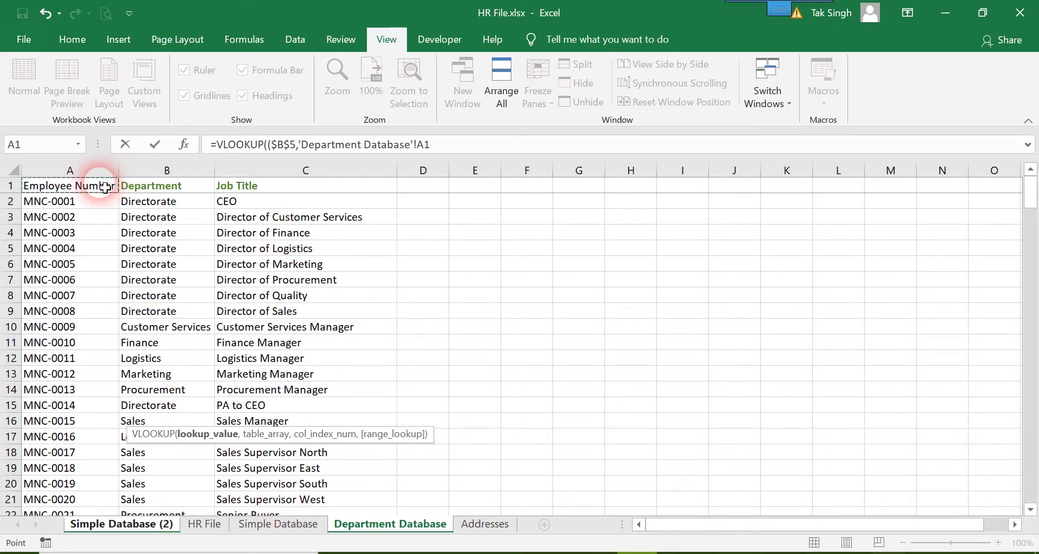
key("ctrl+shift+Right")
key("ctrl+shift+Down")
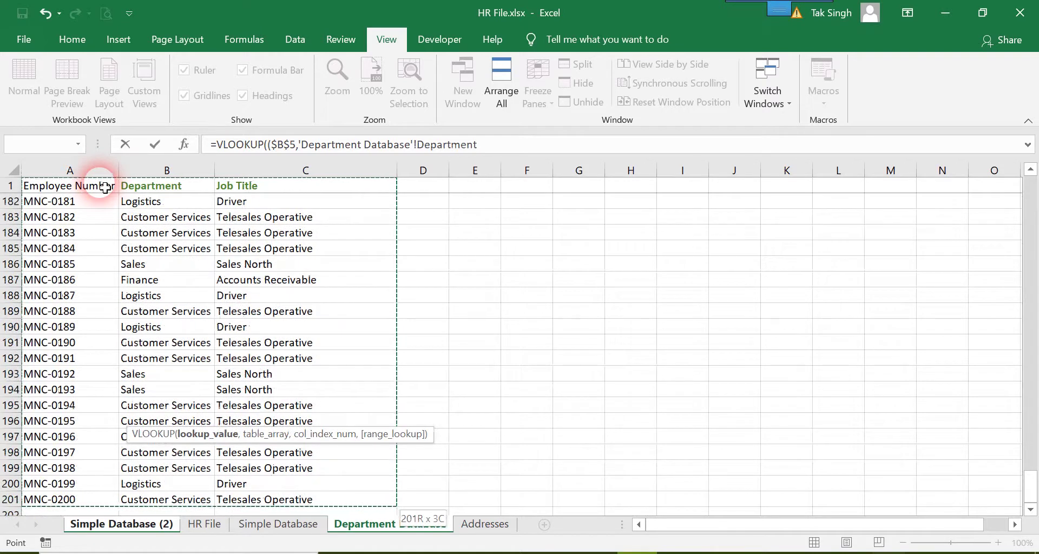
left_click(502, 145)
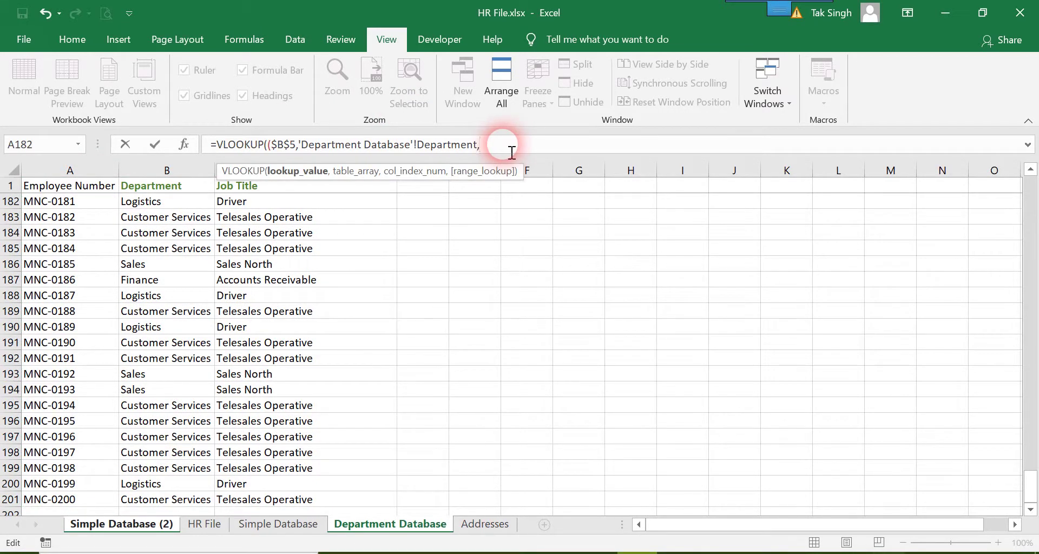
type(",2,false")
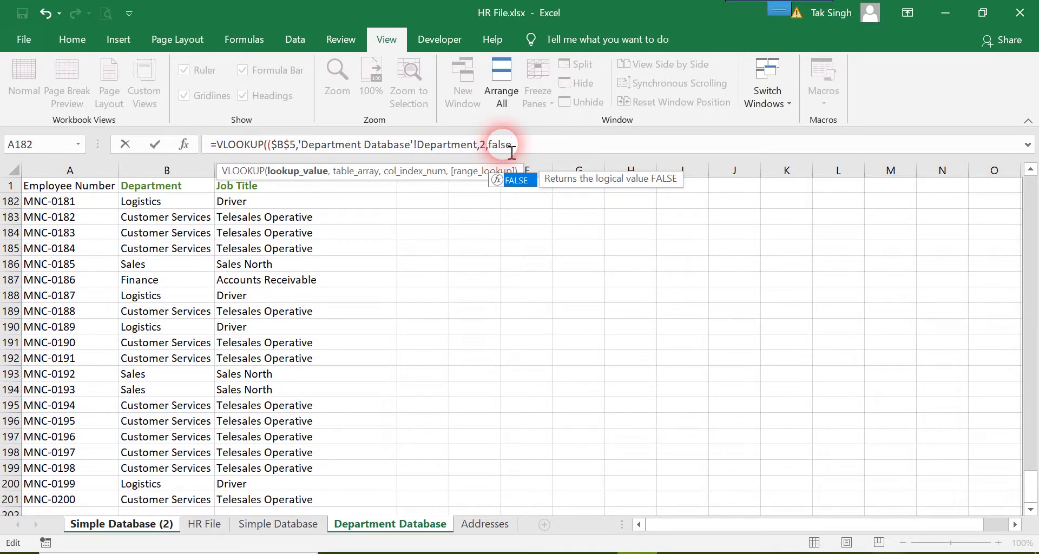
type(")")
key("Return")
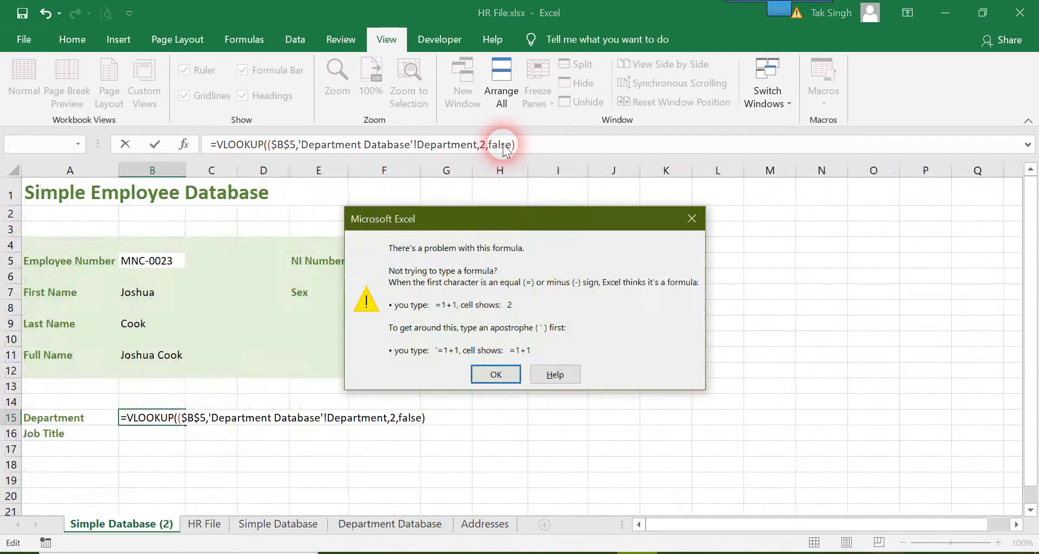
key("Return")
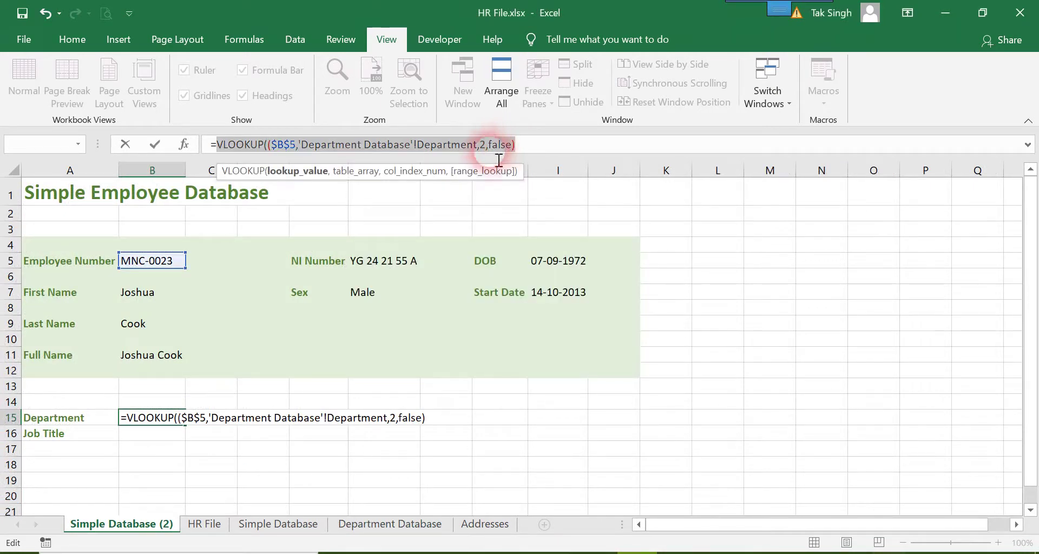
Step: Remove the extra opening parenthesis from the VLOOKUP formula in B15 and enter the corrected formula
left_click(421, 417)
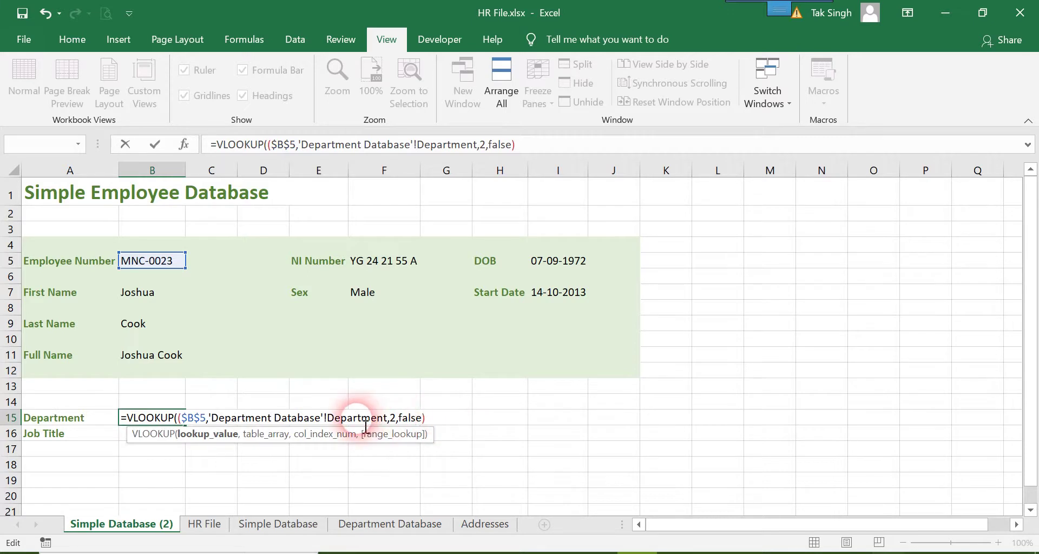
left_click_drag(188, 422, 249, 424)
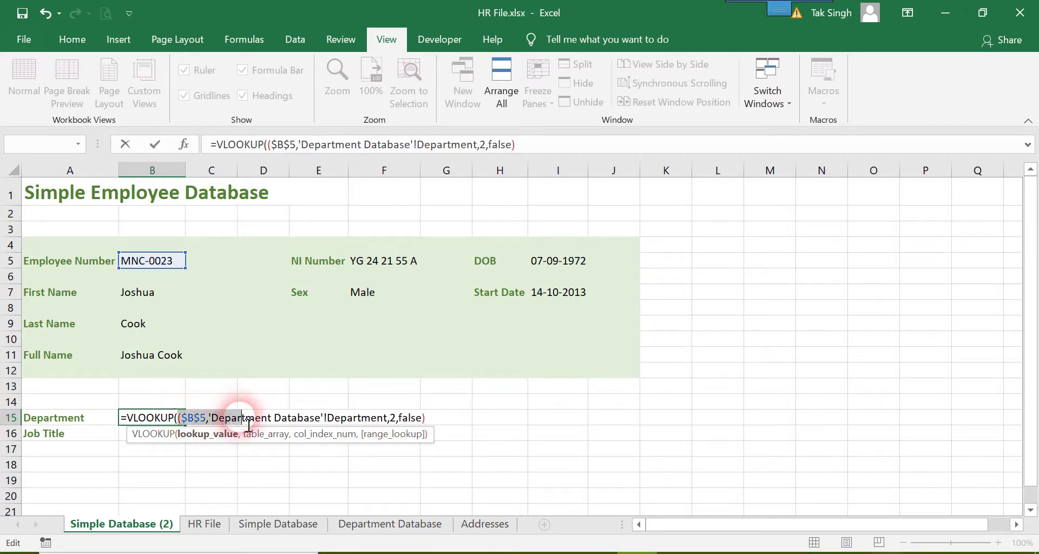
left_click(249, 425)
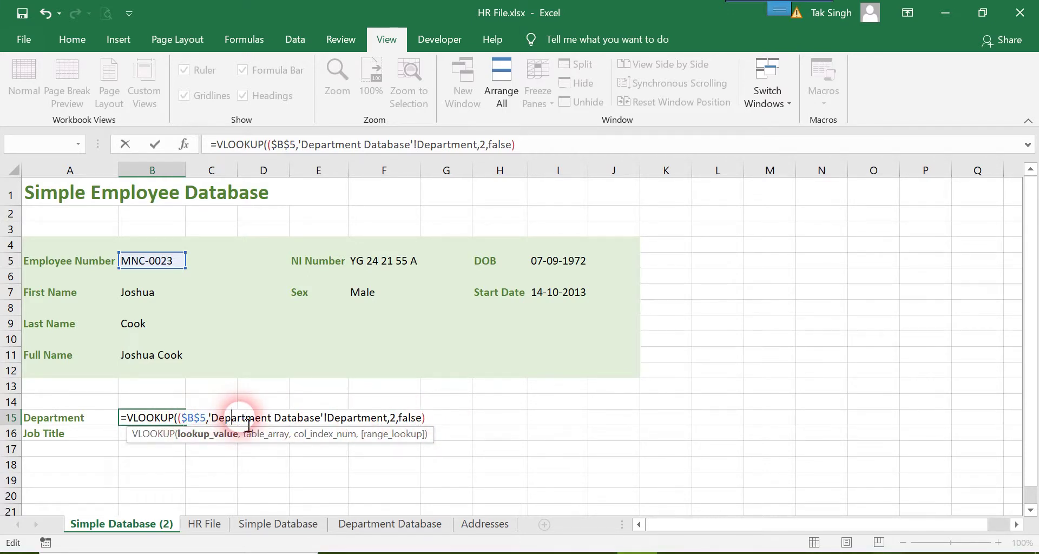
left_click(185, 423)
left_click(276, 427)
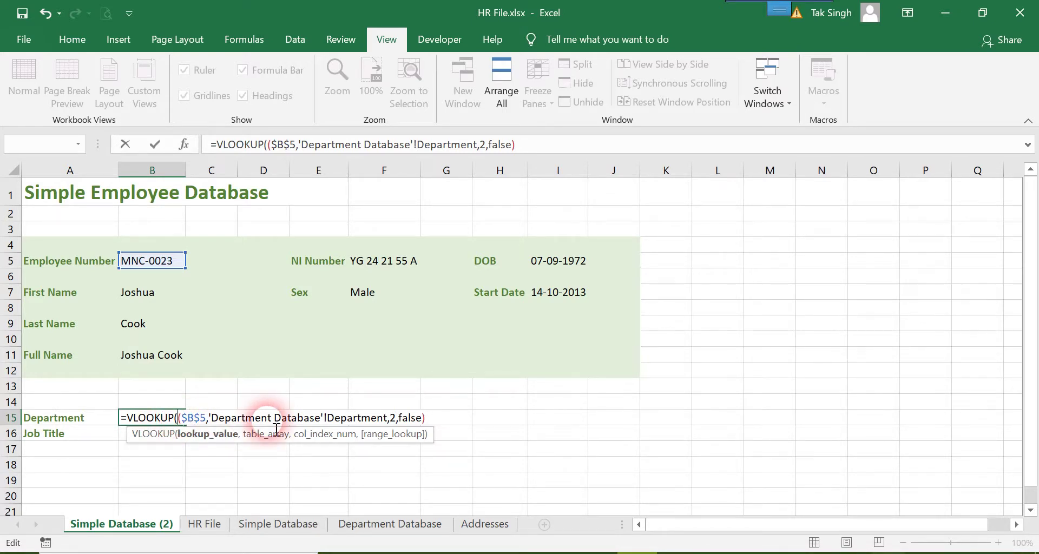
key("BackSpace")
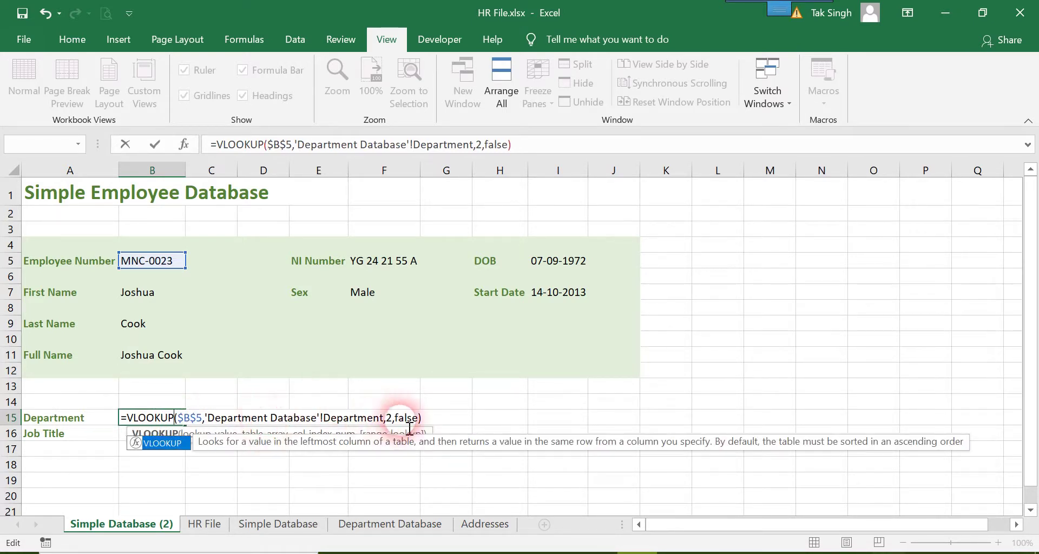
left_click(432, 426)
key("Return")
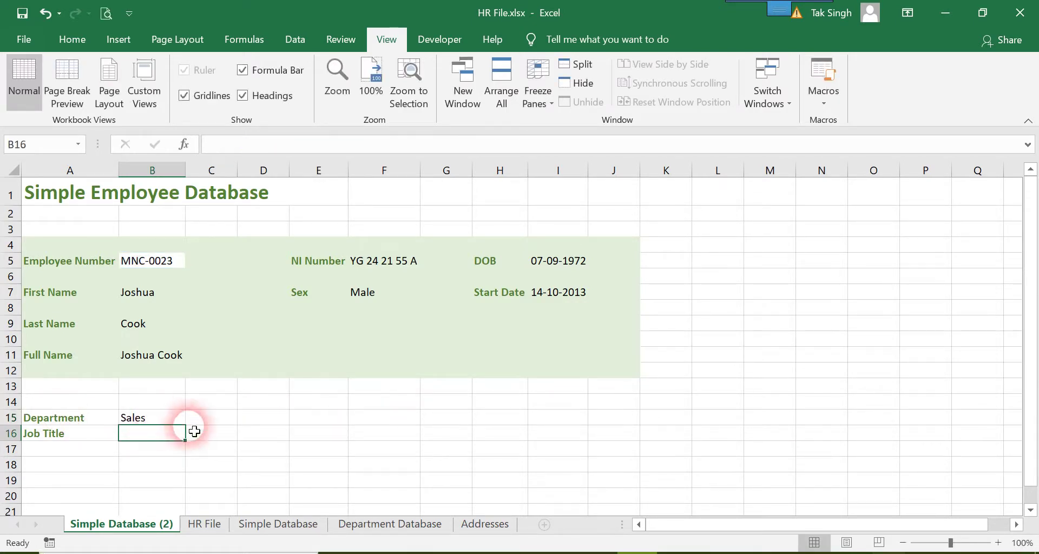
Step: Choose a different employee number from the list in B5 to test the department lookup
left_click(181, 261)
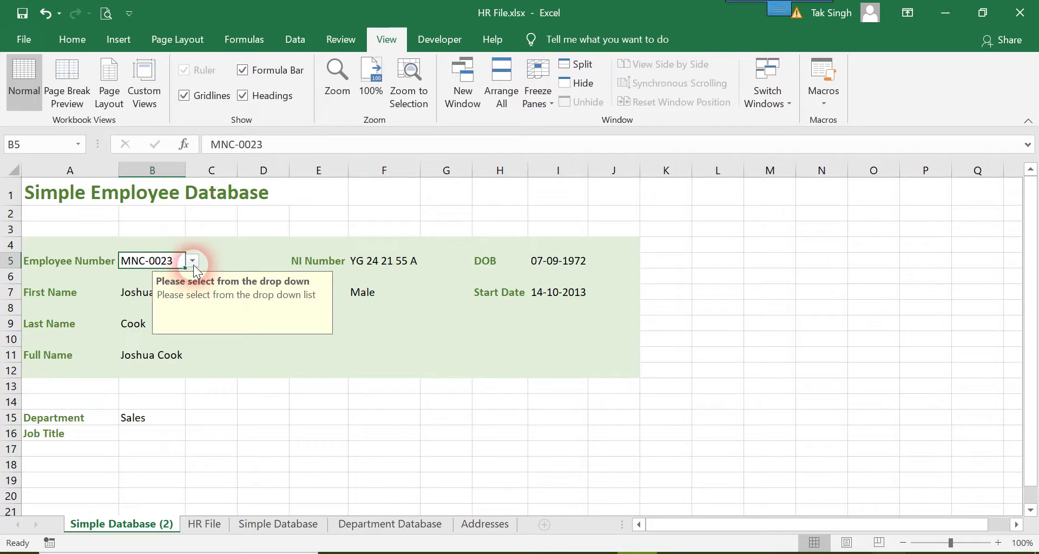
left_click(193, 262)
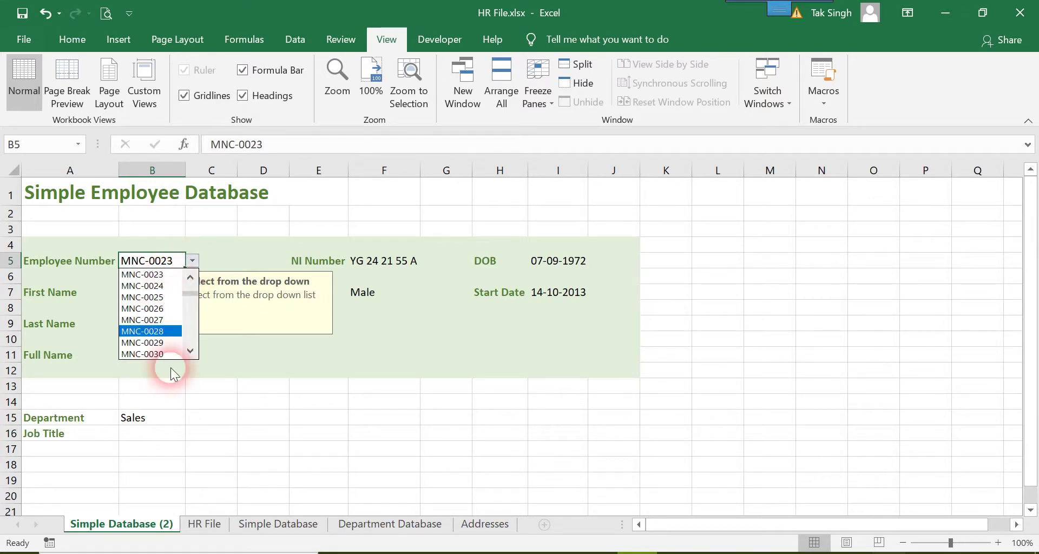
left_click(157, 343)
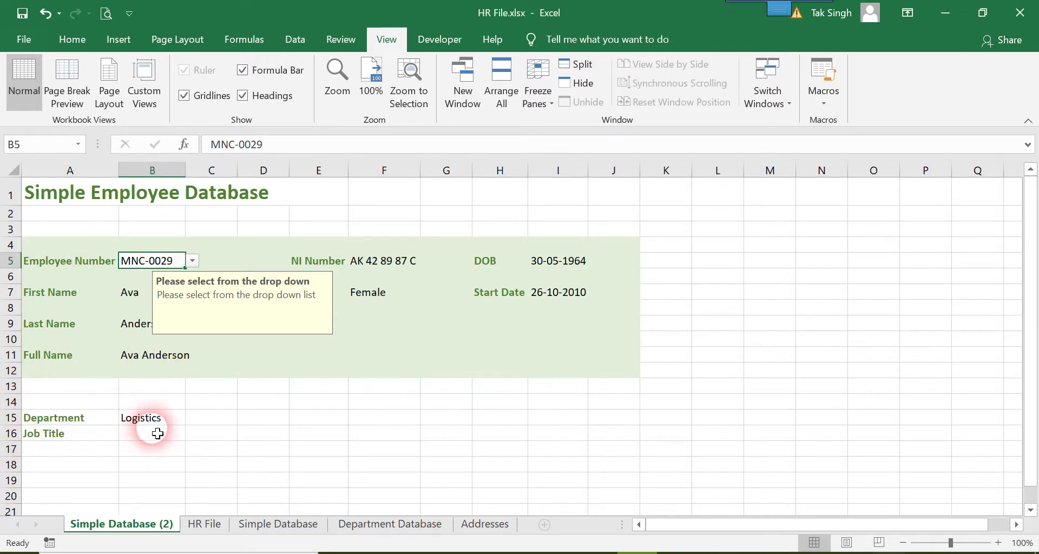
Step: On the Department Database sheet, copy the Department header's formatting onto the Employee Number header in A1
left_click(386, 528)
left_click(93, 248)
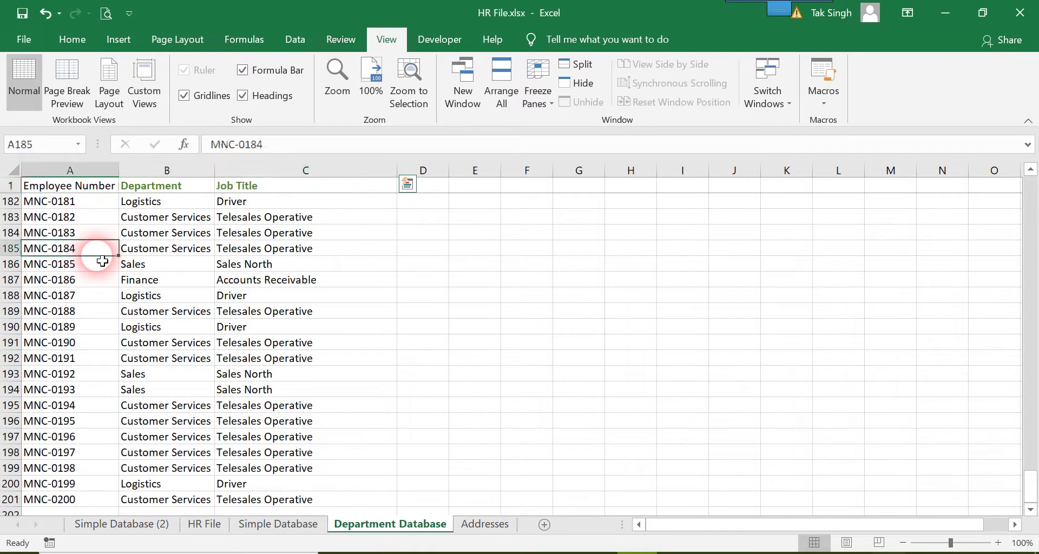
left_click(169, 188)
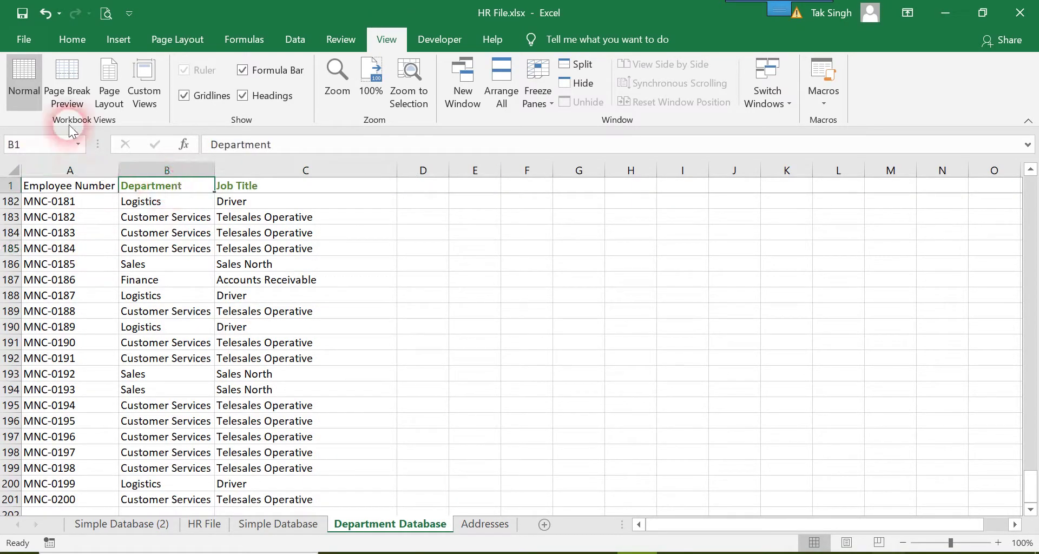
left_click(73, 39)
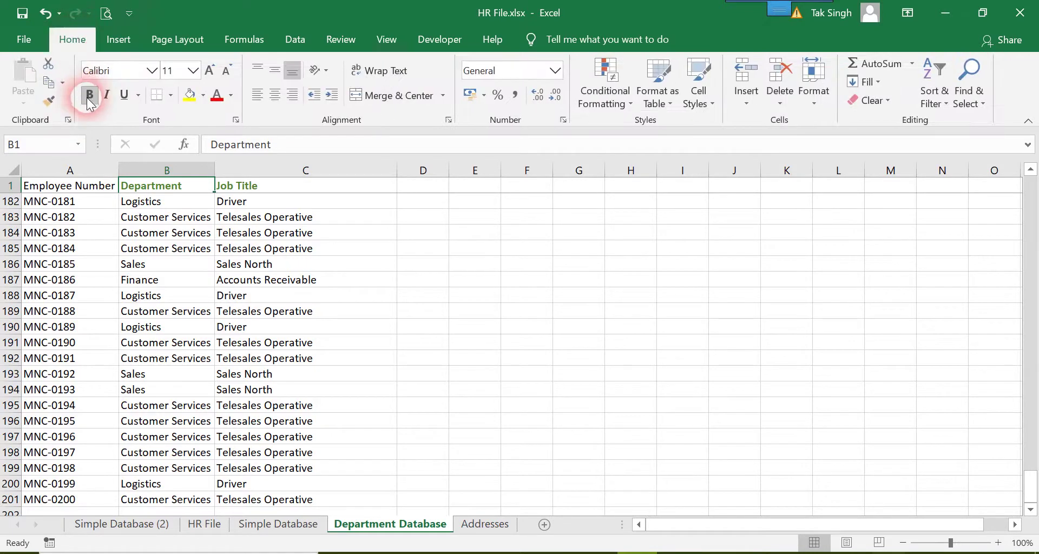
left_click(48, 100)
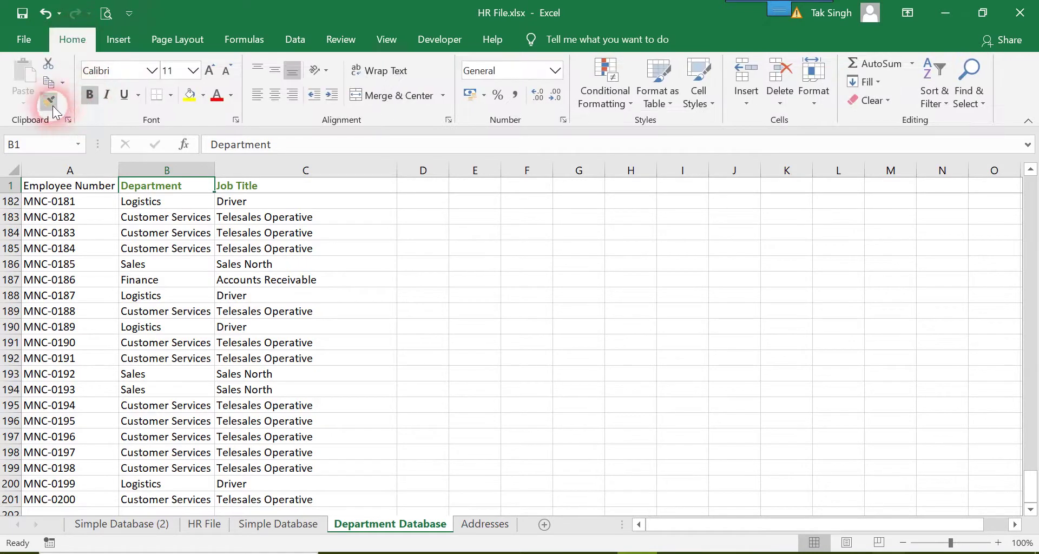
left_click(65, 191)
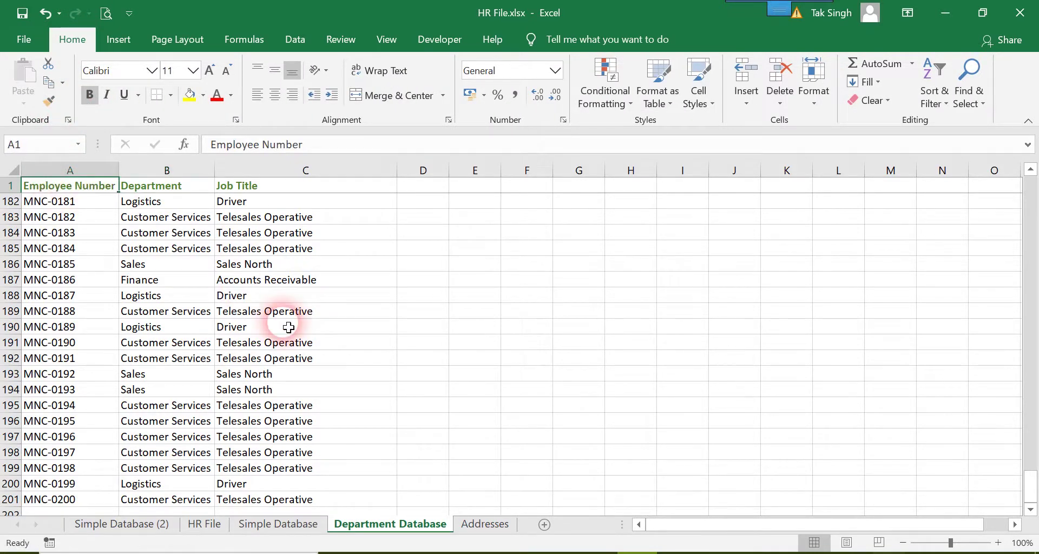
left_click(421, 358)
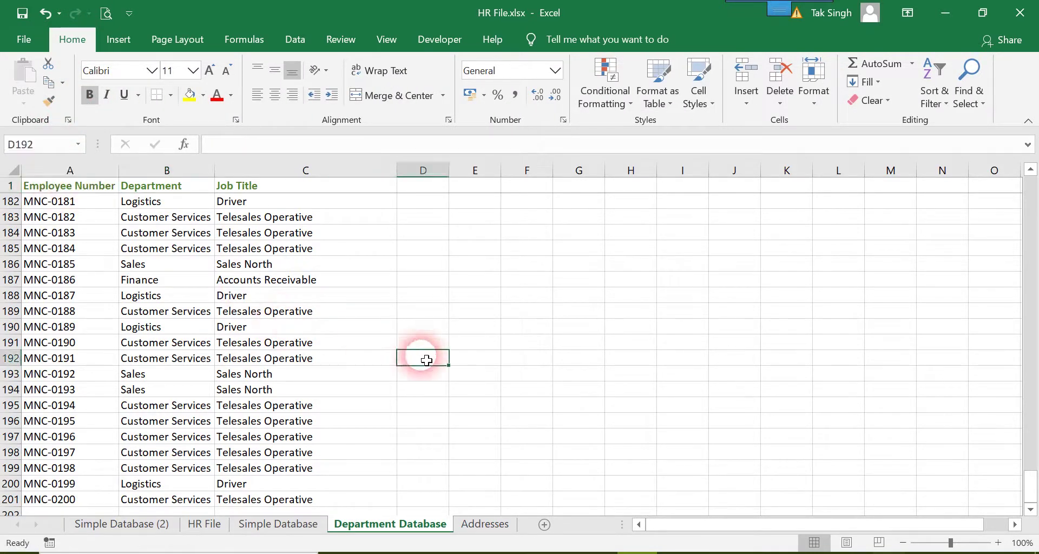
Step: On Simple Database (2), fill the department VLOOKUP down to B16 and change its column index to 3 for the job title
left_click(157, 523)
left_click(154, 420)
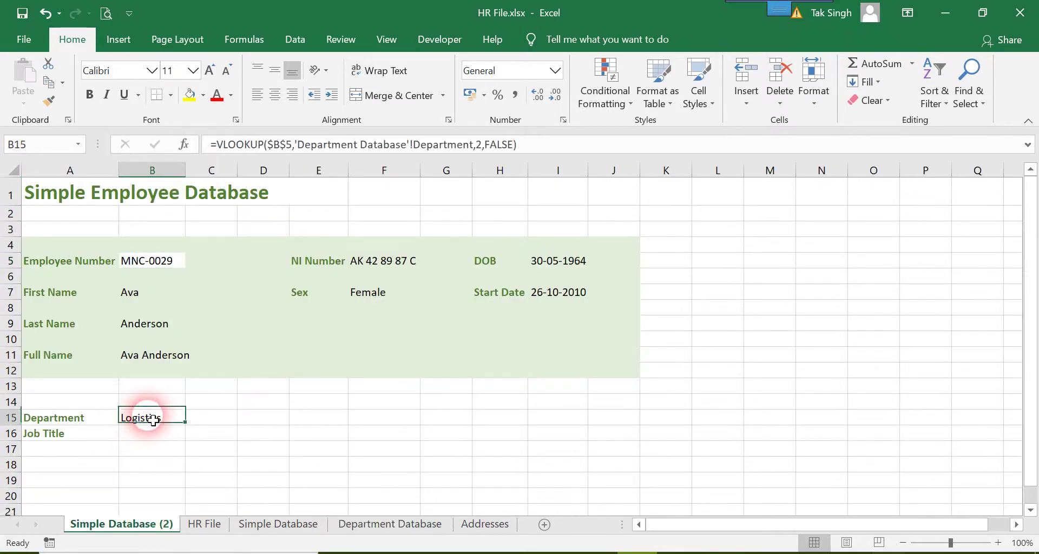
left_click_drag(186, 423, 189, 442)
double_click(161, 436)
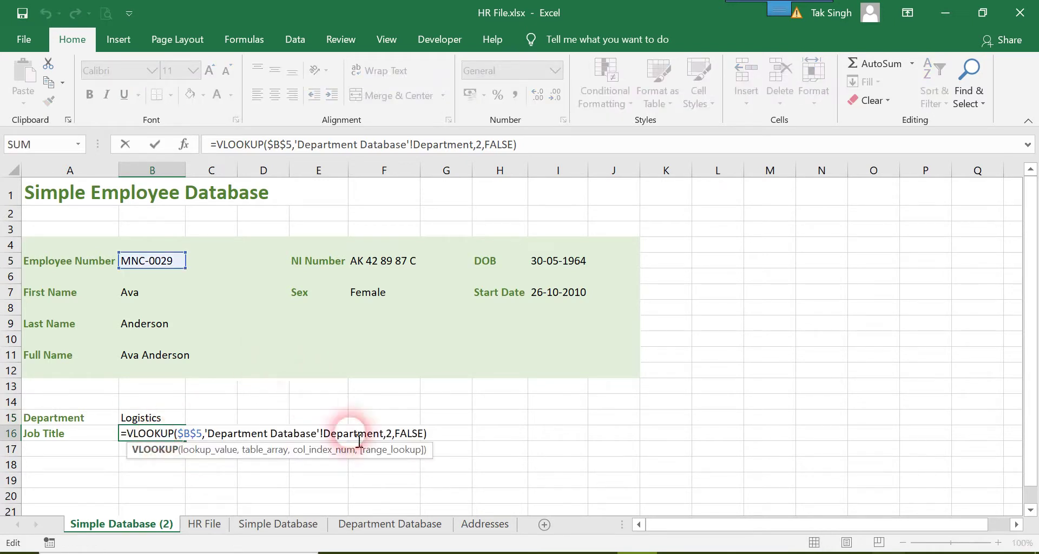
left_click(397, 440)
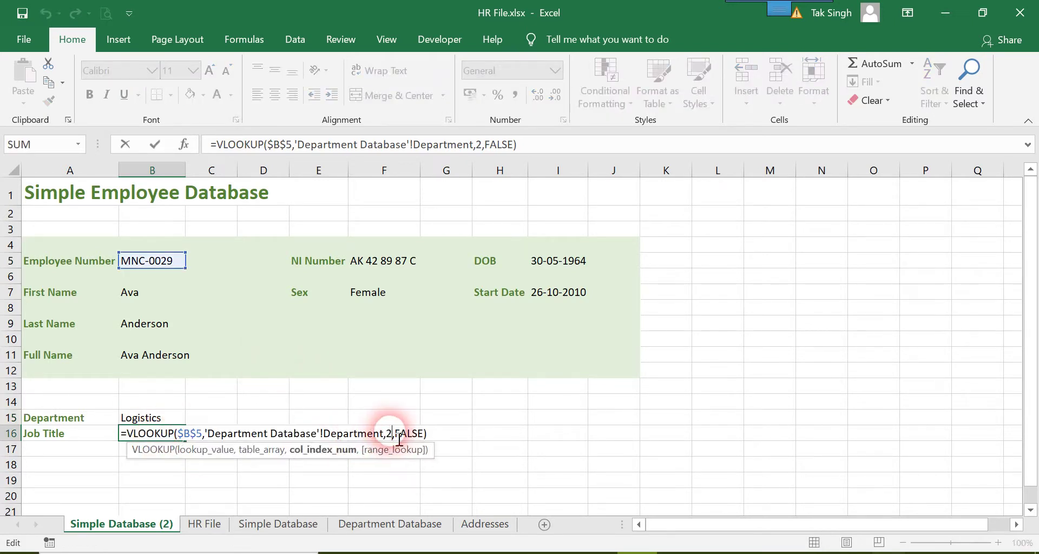
key("BackSpace")
type("3")
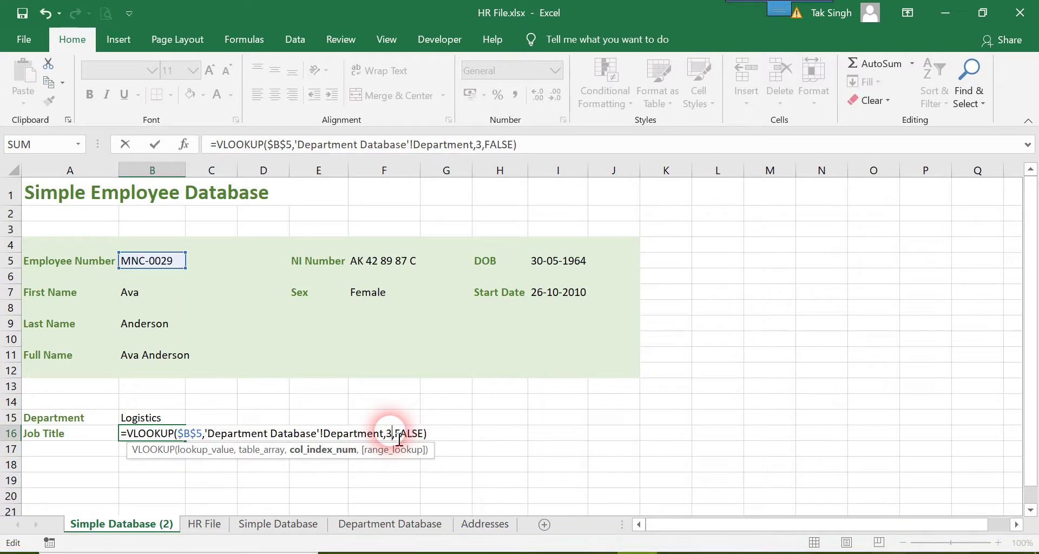
key("Return")
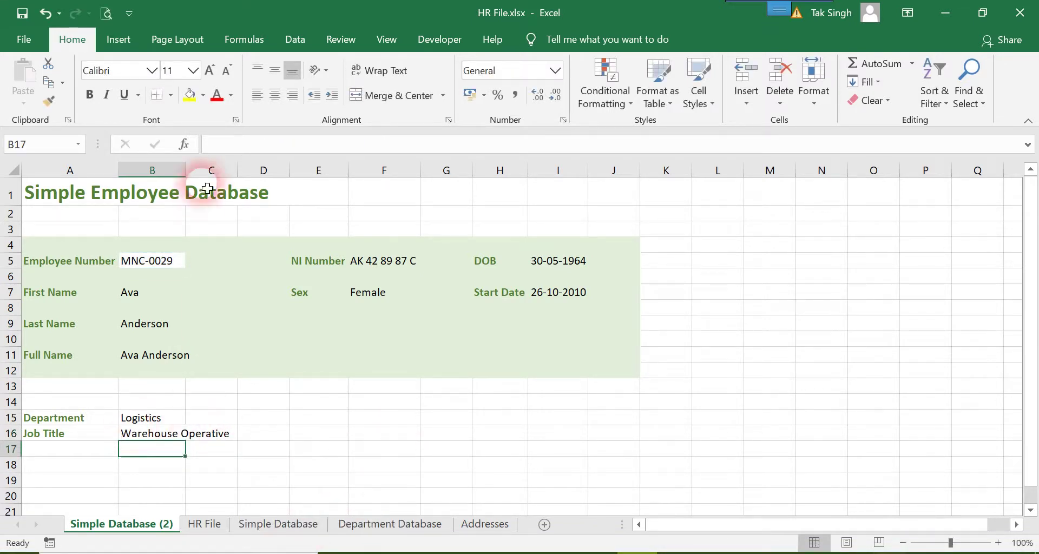
Step: Move the Department label and value to E9:F9 and the Job Title label and value to E11:F11
left_click(46, 423)
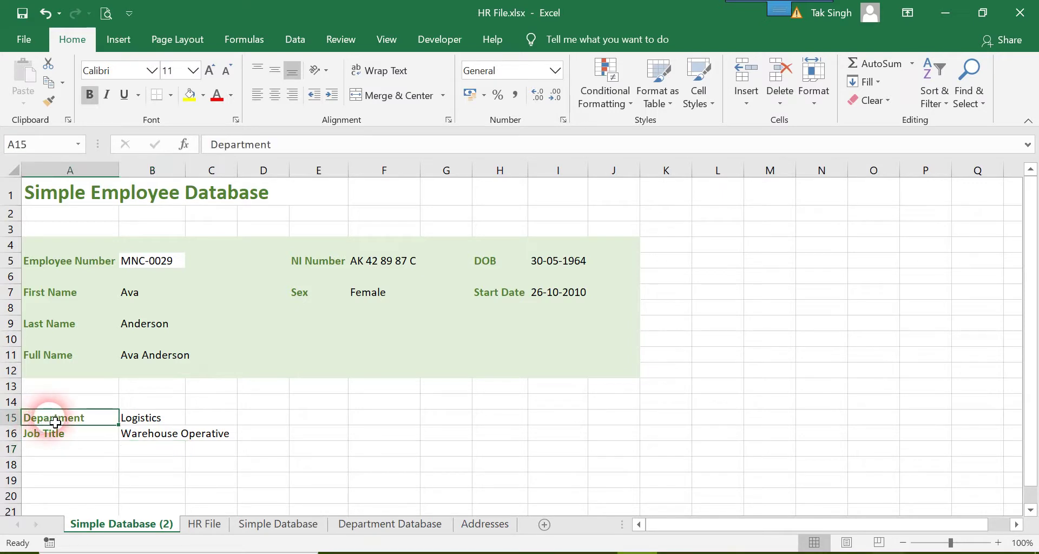
left_click_drag(57, 422, 145, 418)
left_click(95, 422)
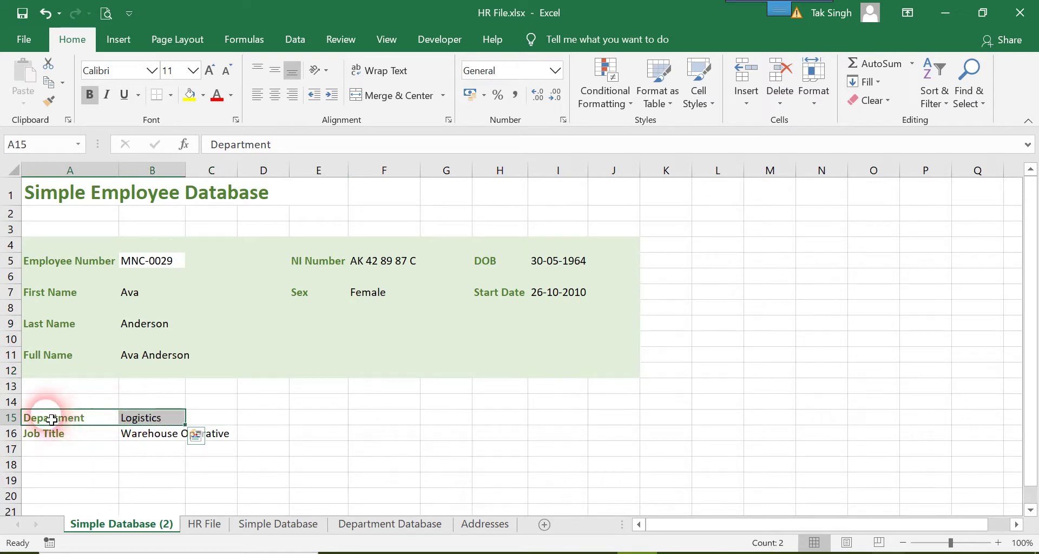
left_click_drag(65, 420, 137, 419)
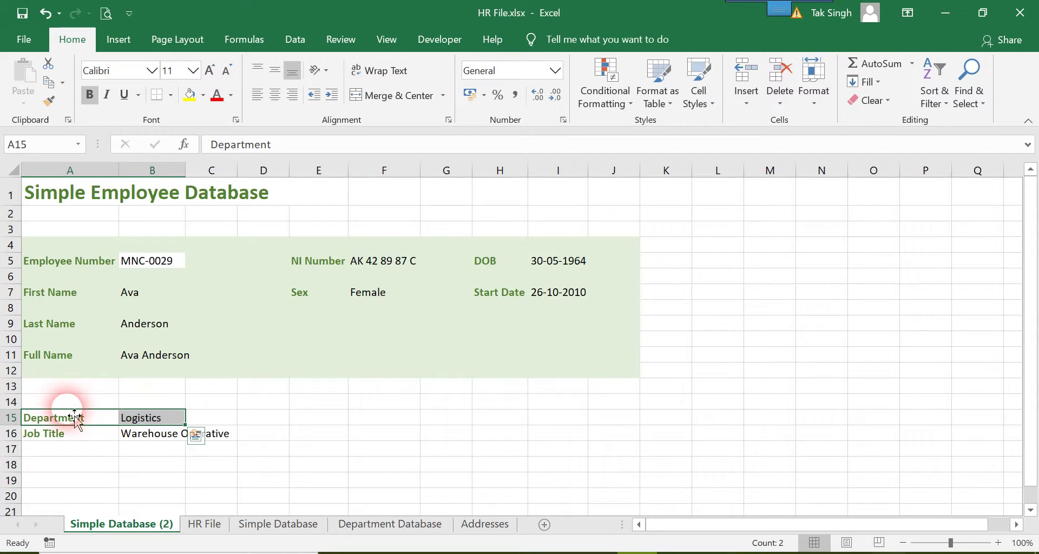
left_click_drag(75, 418, 324, 319)
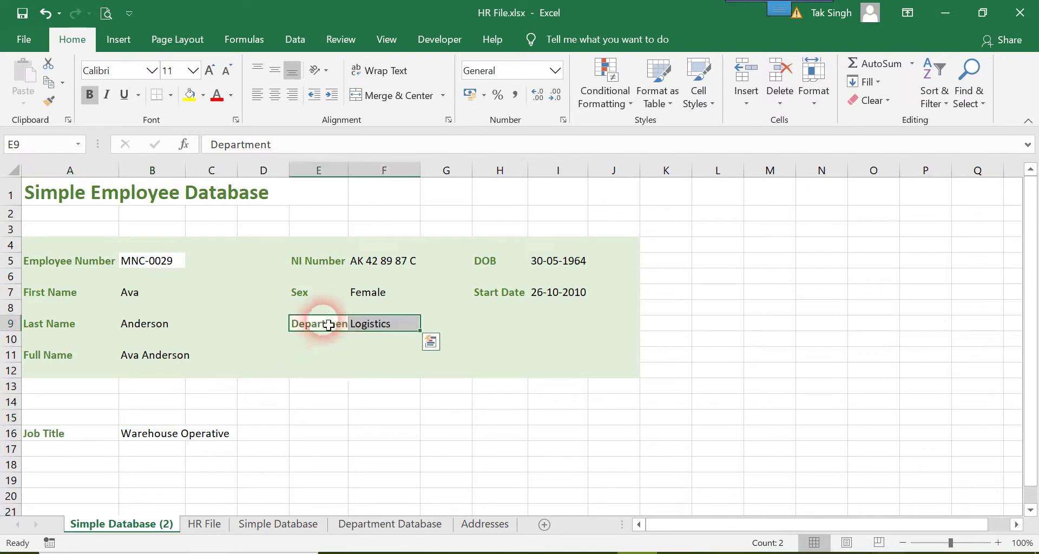
left_click_drag(81, 433, 179, 435)
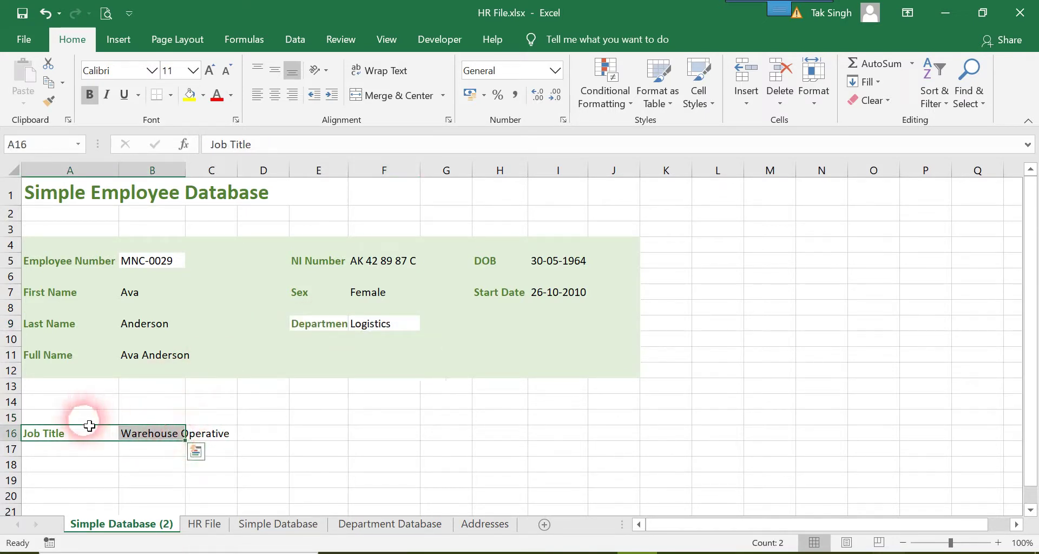
left_click_drag(90, 426, 316, 355)
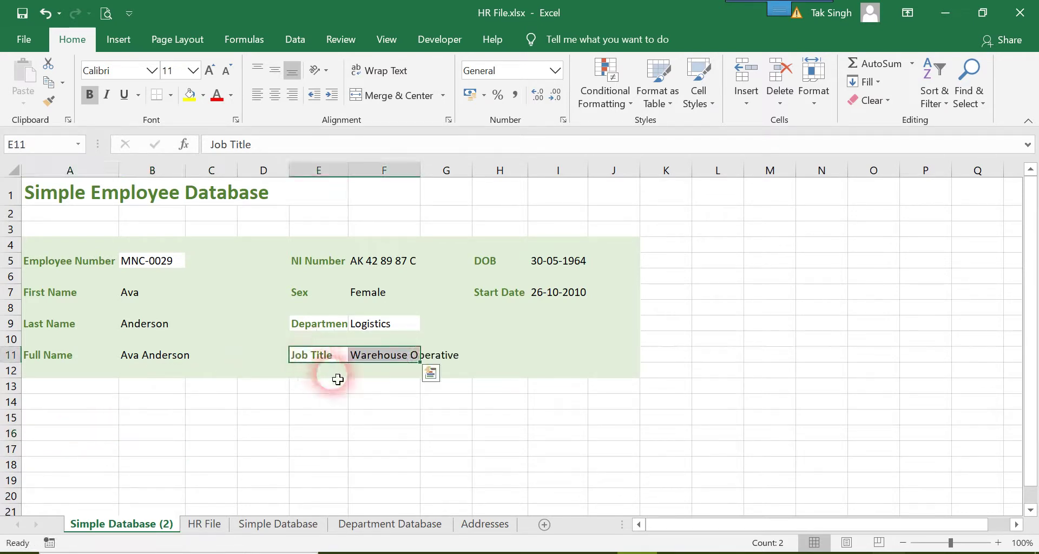
Step: Autofit the widths of columns E and F to their contents
left_click_drag(341, 171, 384, 173)
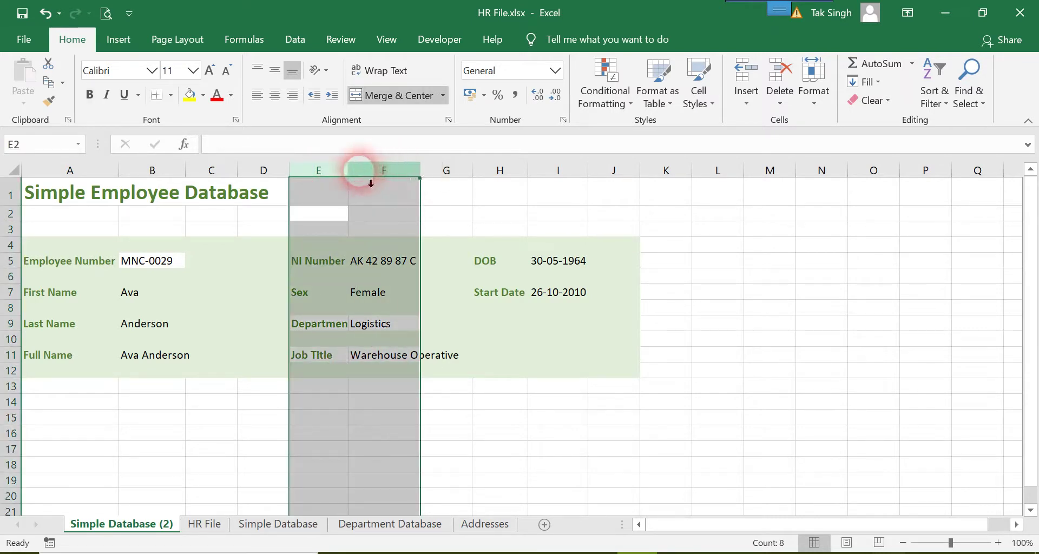
double_click(350, 174)
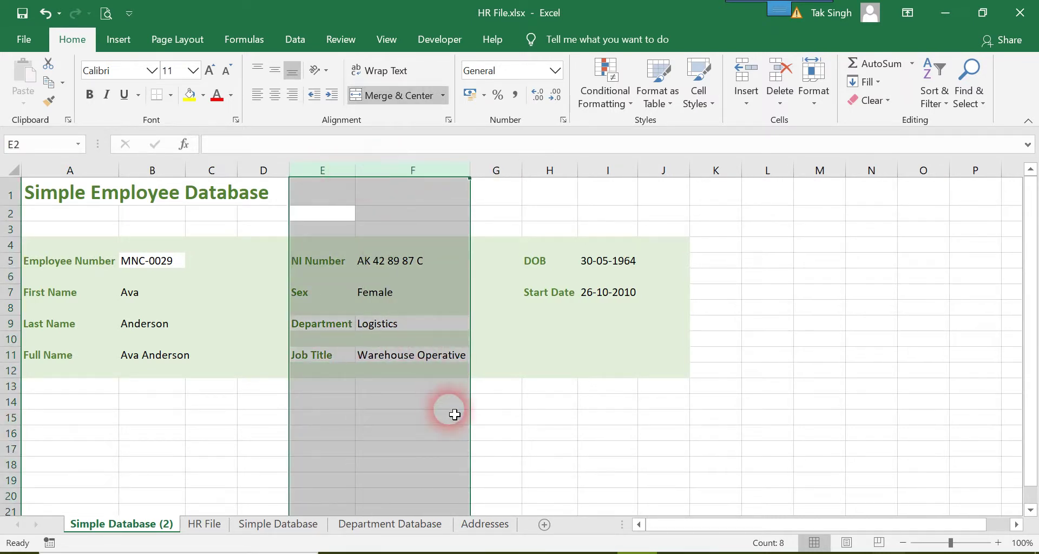
left_click(422, 450)
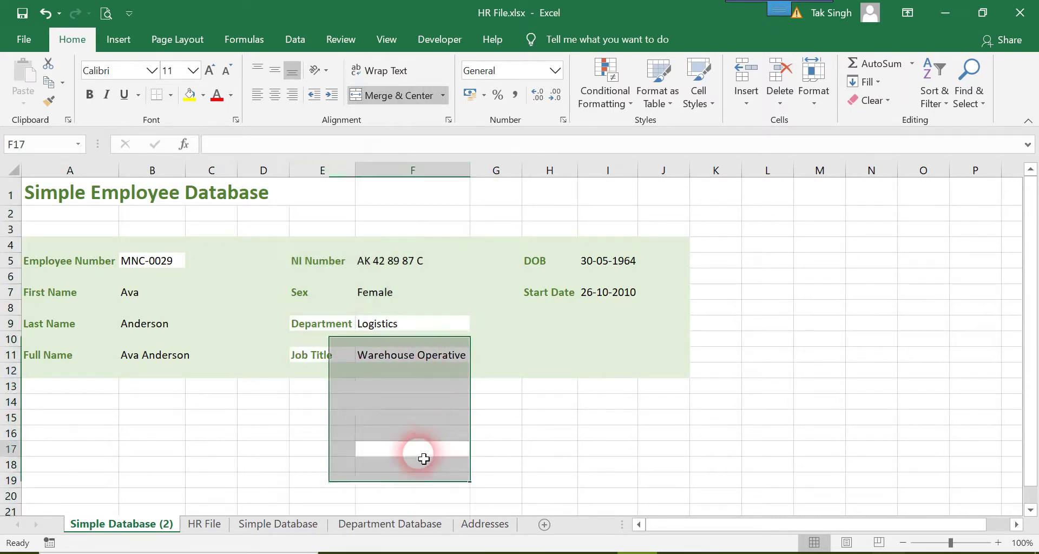
Step: Copy the green-shaded format of blank cell E8 onto the Department and Job Title cells in E9:F11
left_click(324, 313)
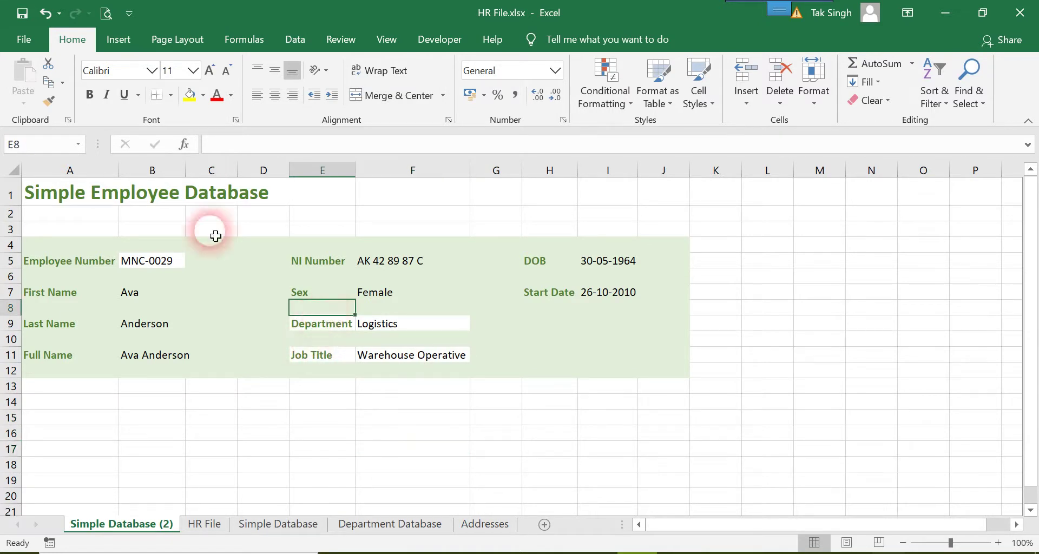
left_click(50, 100)
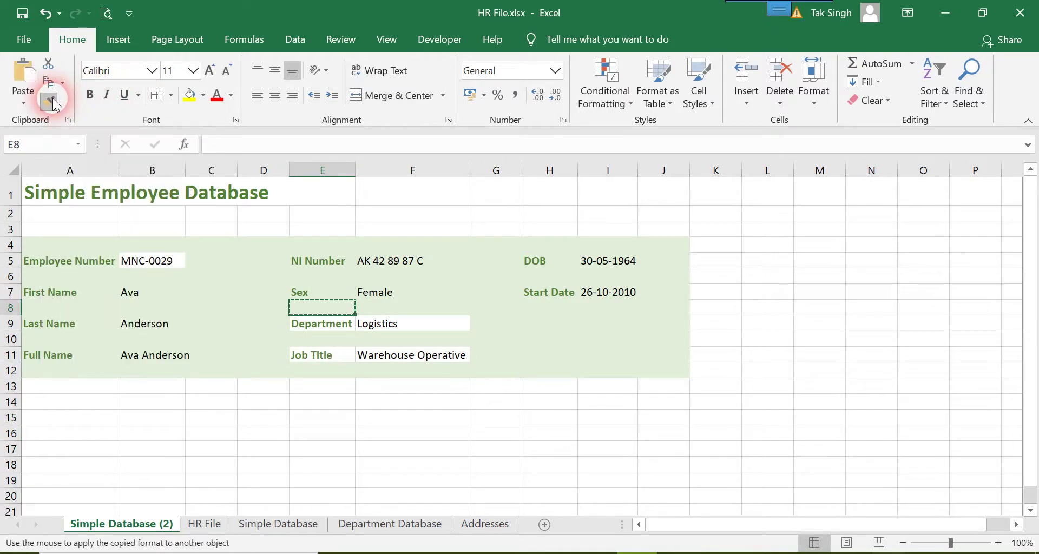
left_click_drag(348, 334, 463, 359)
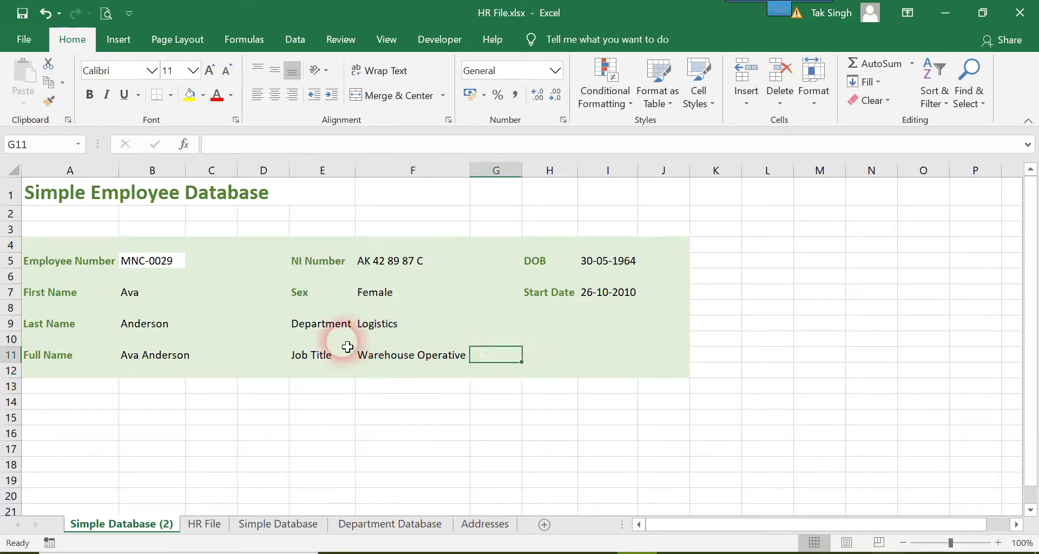
Step: Copy the NI Number label's formatting onto the Department and Job Title labels in E9:E11
left_click(325, 276)
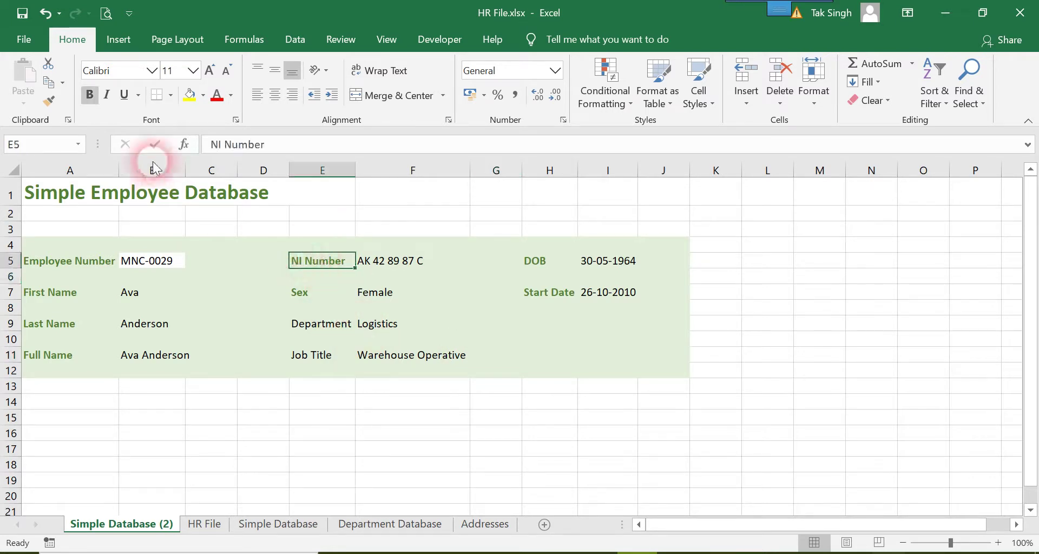
left_click(48, 102)
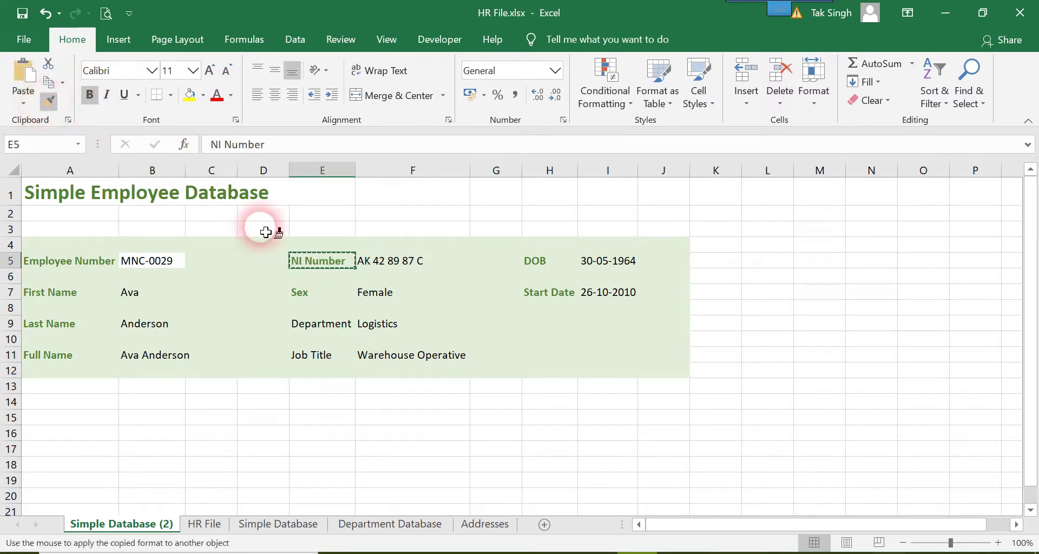
left_click_drag(320, 327, 324, 357)
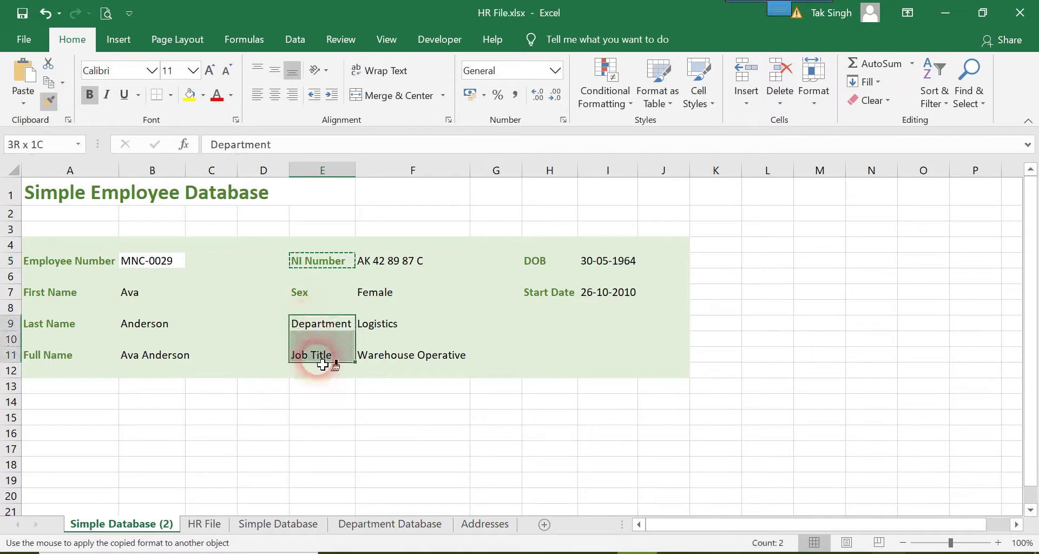
left_click(391, 406)
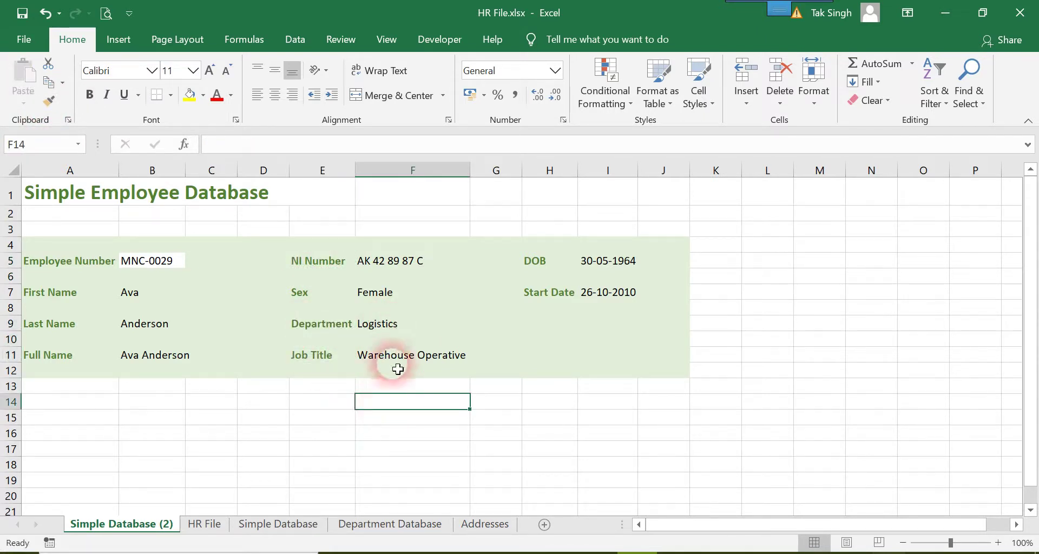
Step: Select another employee number from the list in B5 to test the moved Department and Job Title lookups
left_click(179, 266)
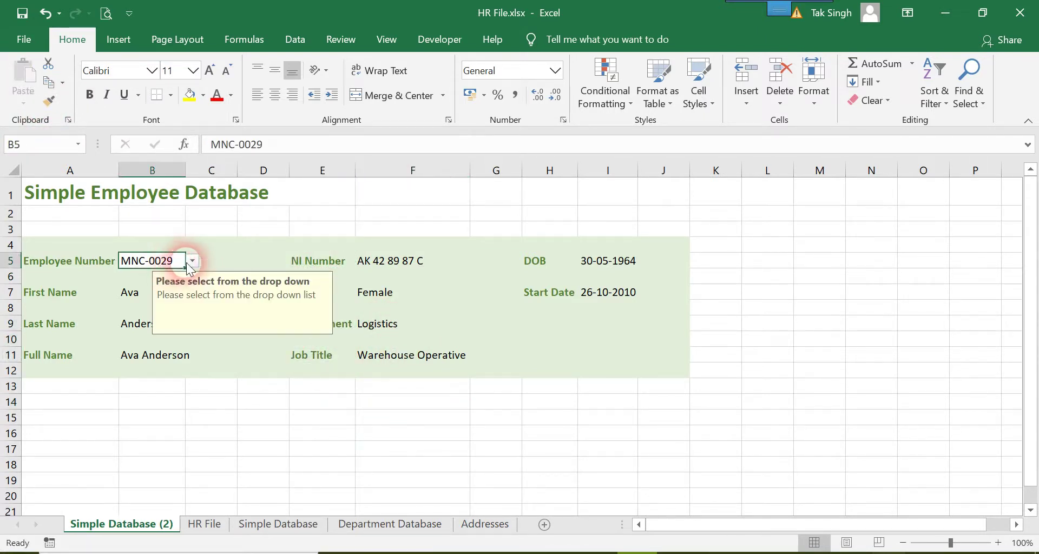
left_click(191, 262)
left_click(172, 343)
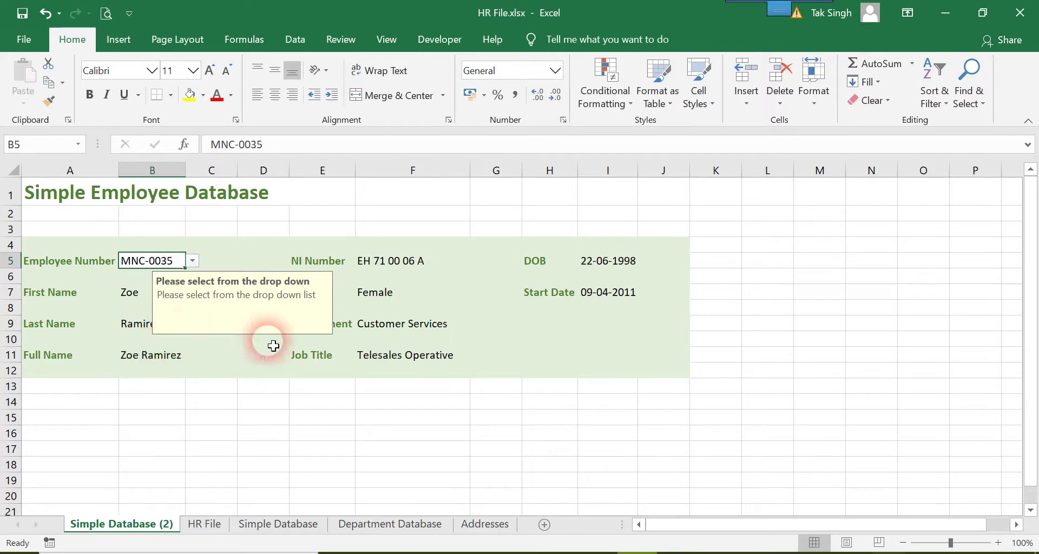
left_click(322, 435)
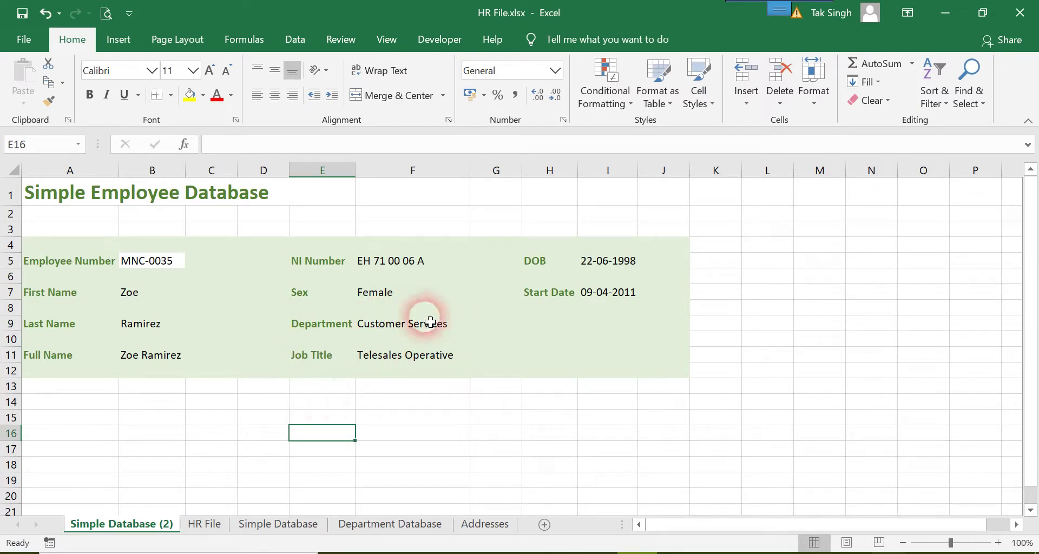
Step: Compare the lookup form with the HR File and Department Database sheets, and view the address data on the Addresses sheet
left_click(201, 526)
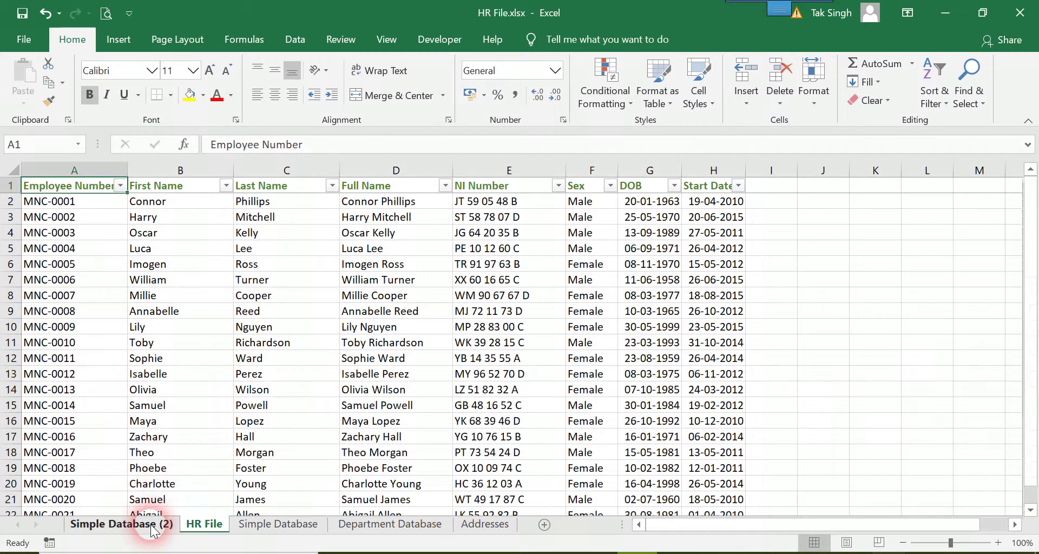
left_click(121, 524)
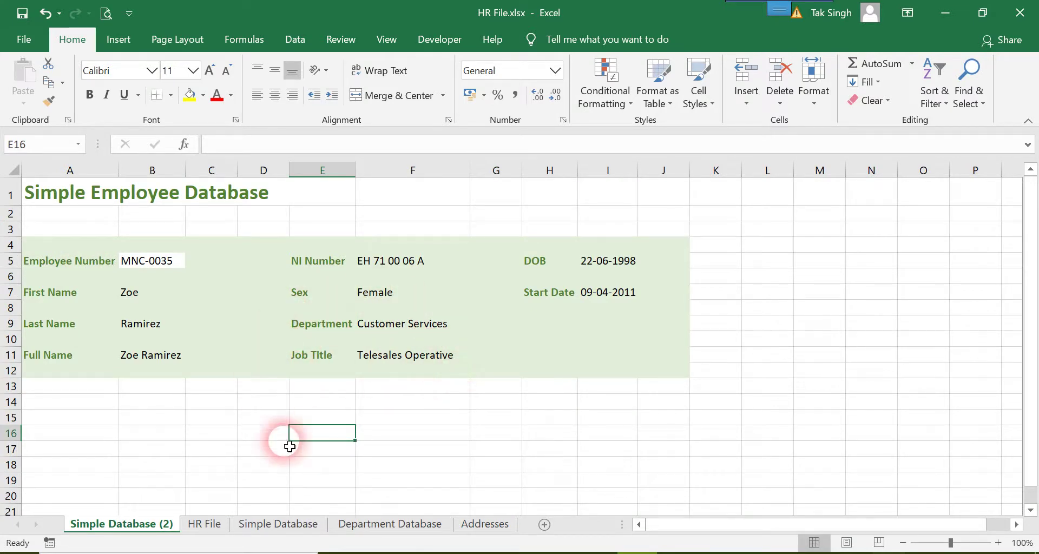
left_click(422, 525)
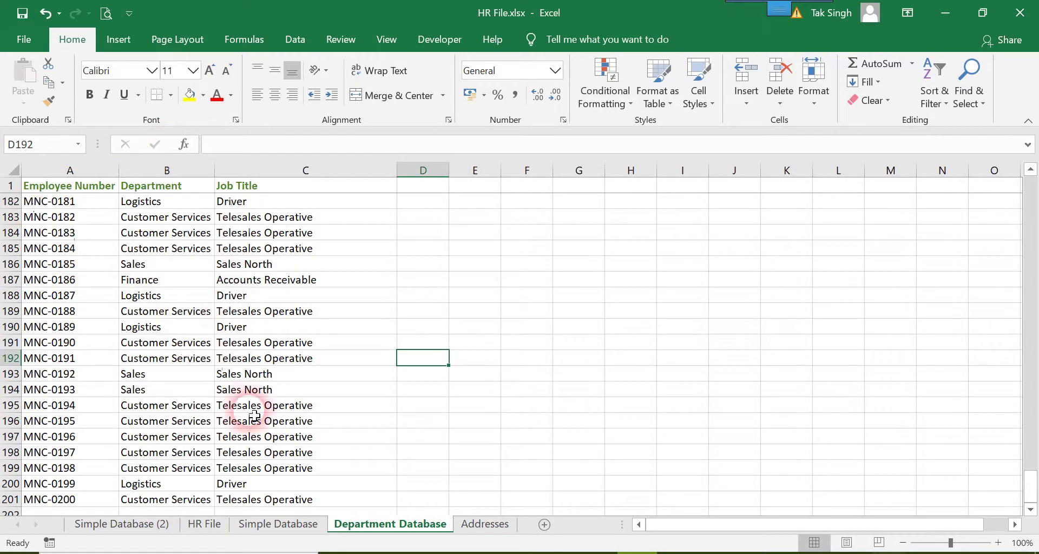
left_click(138, 524)
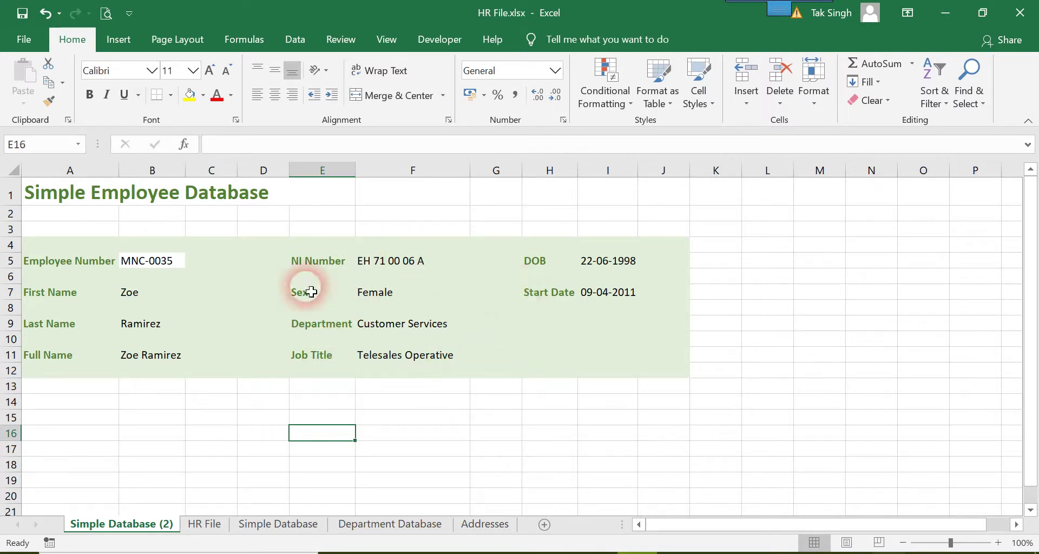
left_click(497, 531)
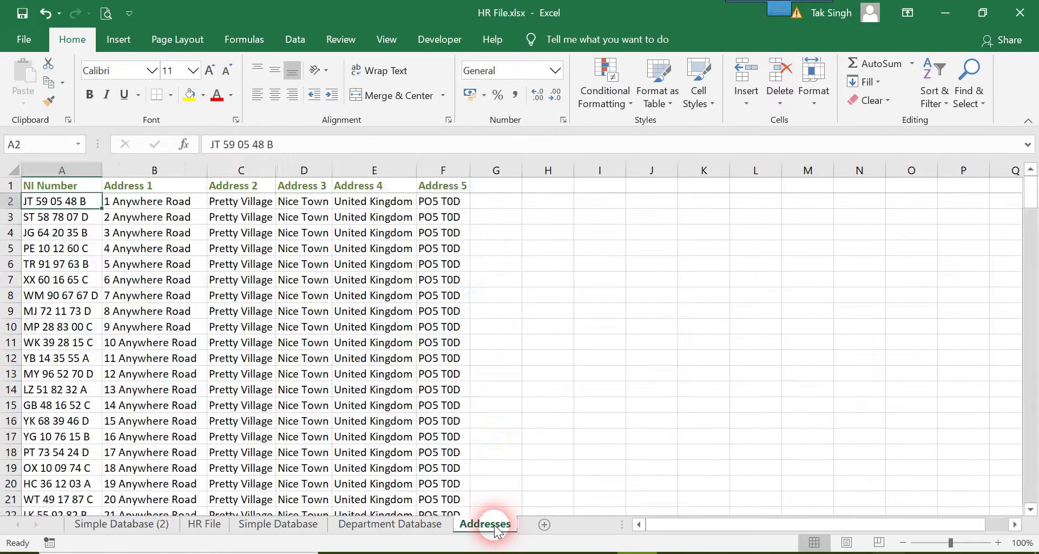